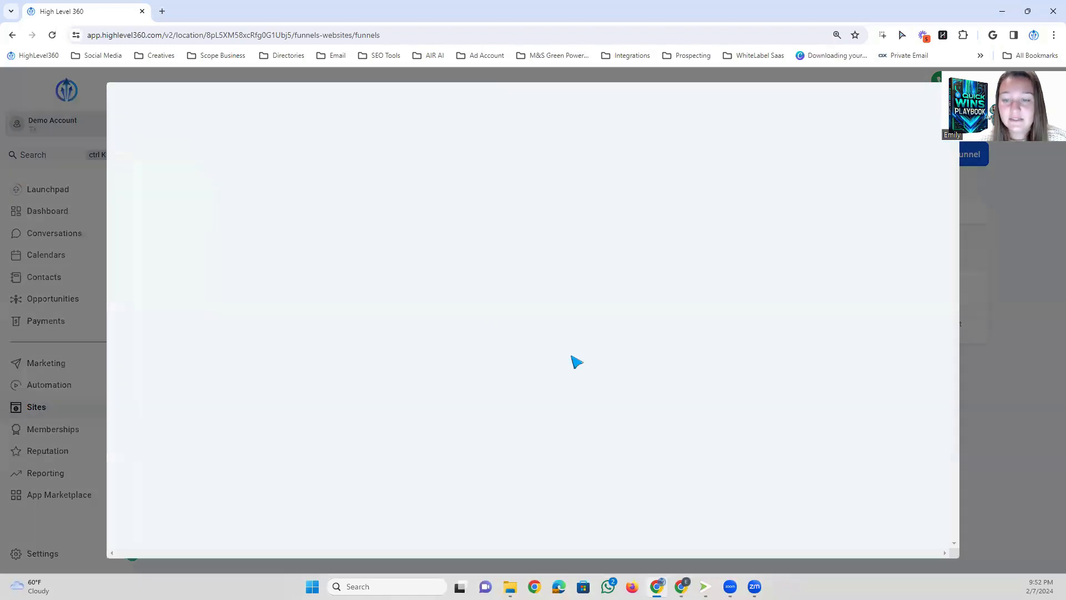
- Search the funnel template library for "link" and open the Linkedin Bio - Bakery template's preview
click(783, 168)
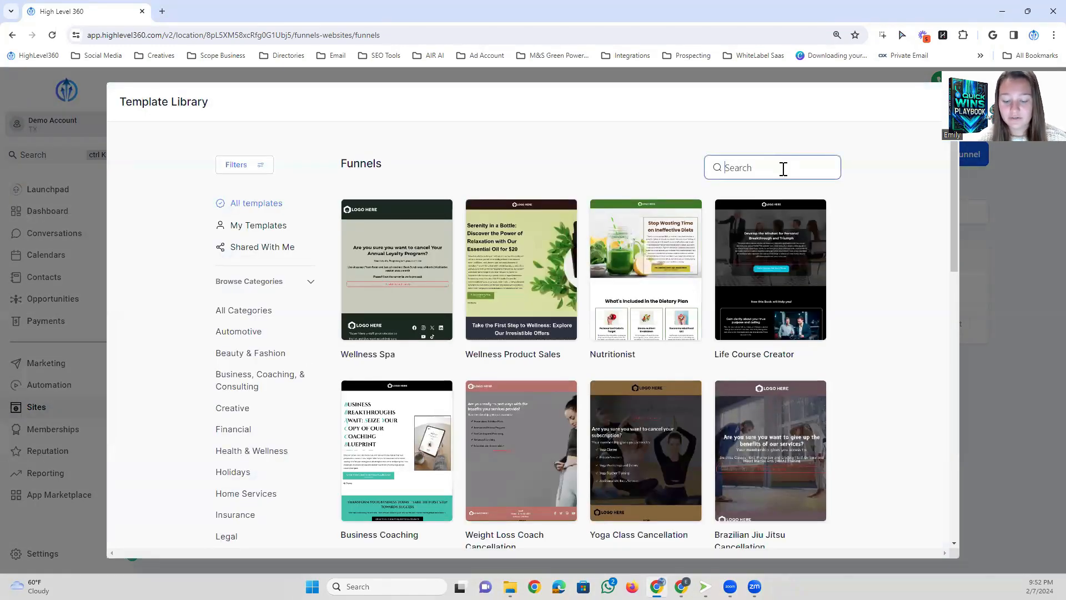
text(link)
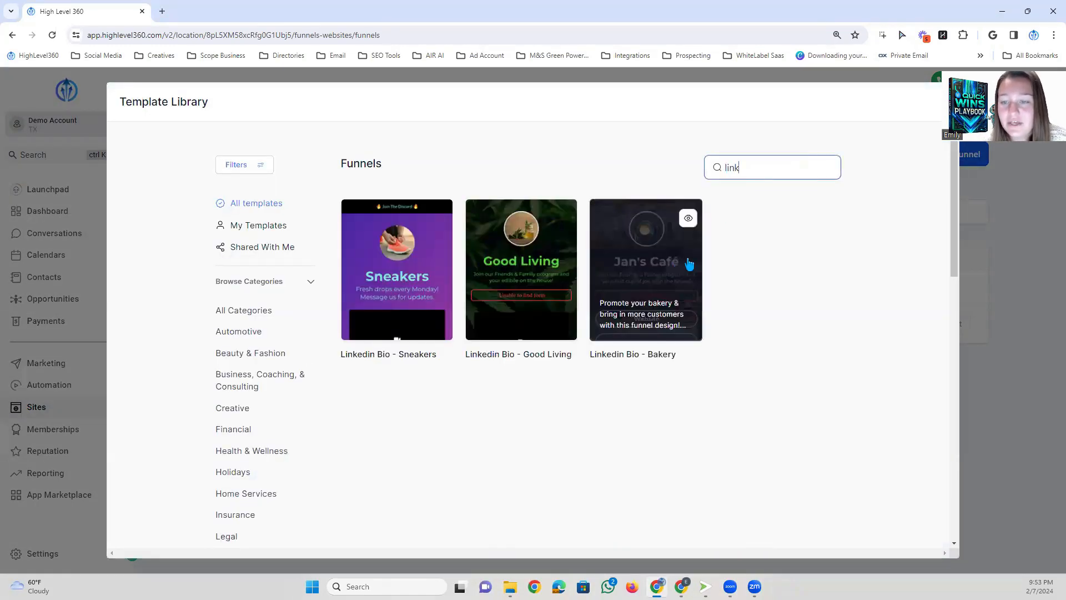
click(669, 233)
- Look through the Linkedin Bio - Bakery preview and continue with this template to edit its page
scroll(588, 339, down, 5)
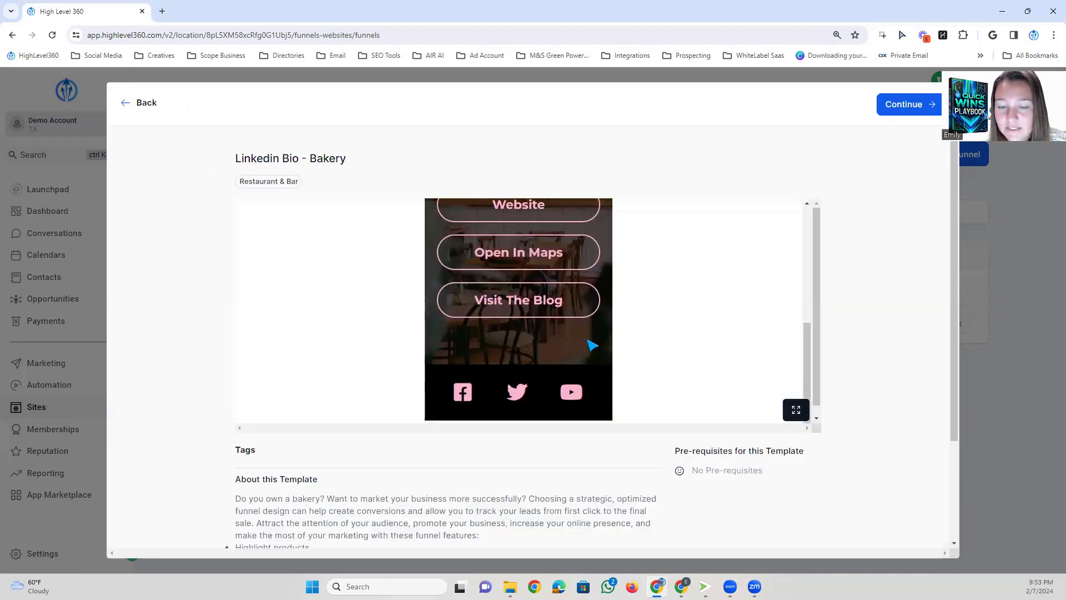
scroll(577, 341, up, 5)
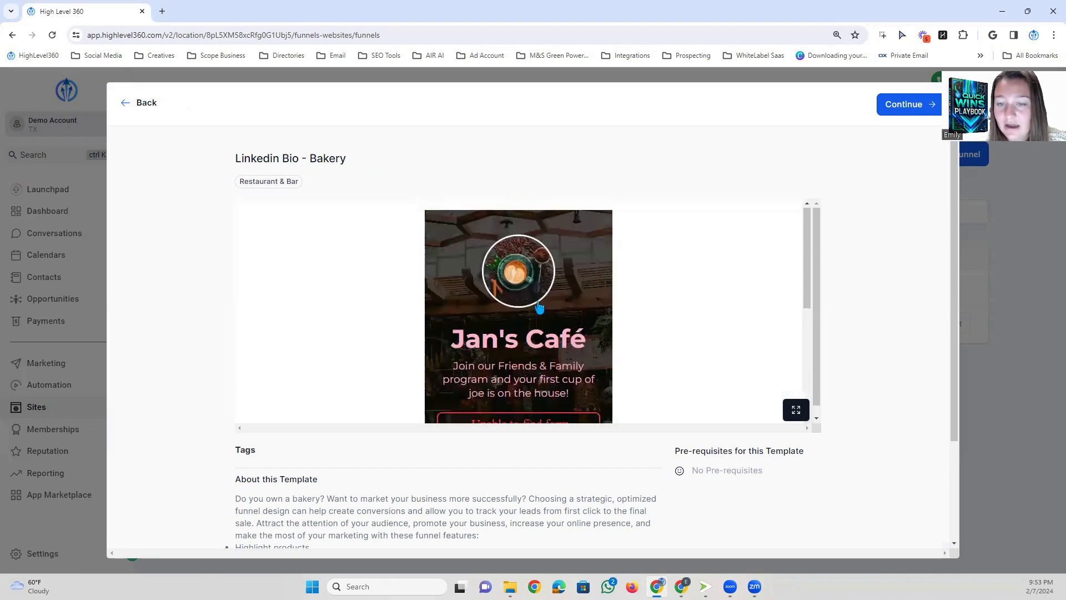
scroll(539, 307, down, 2)
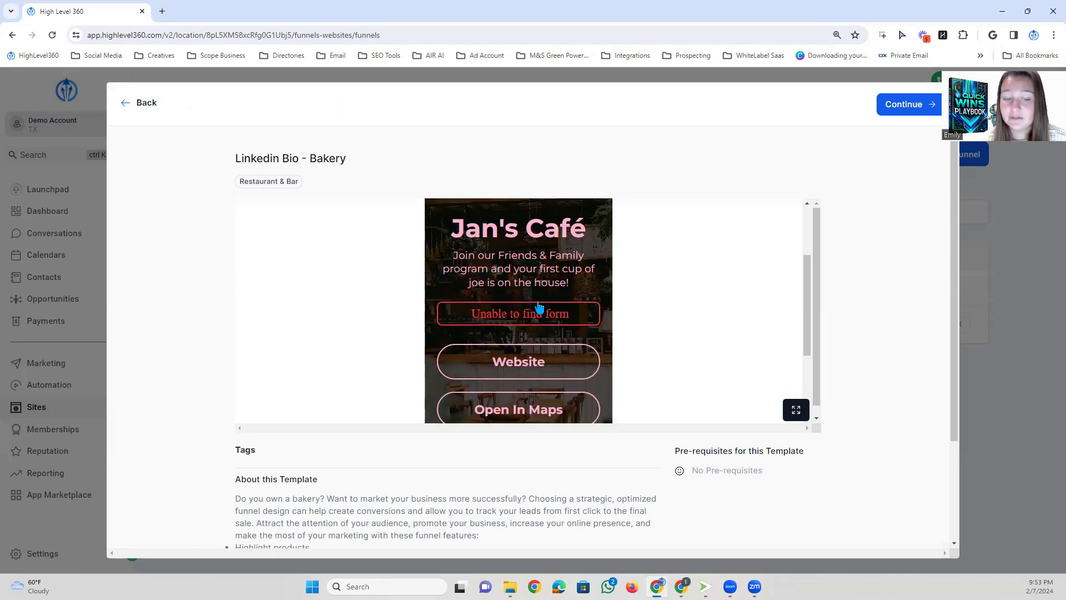
scroll(527, 345, down, 3)
scroll(614, 389, up, 5)
click(898, 106)
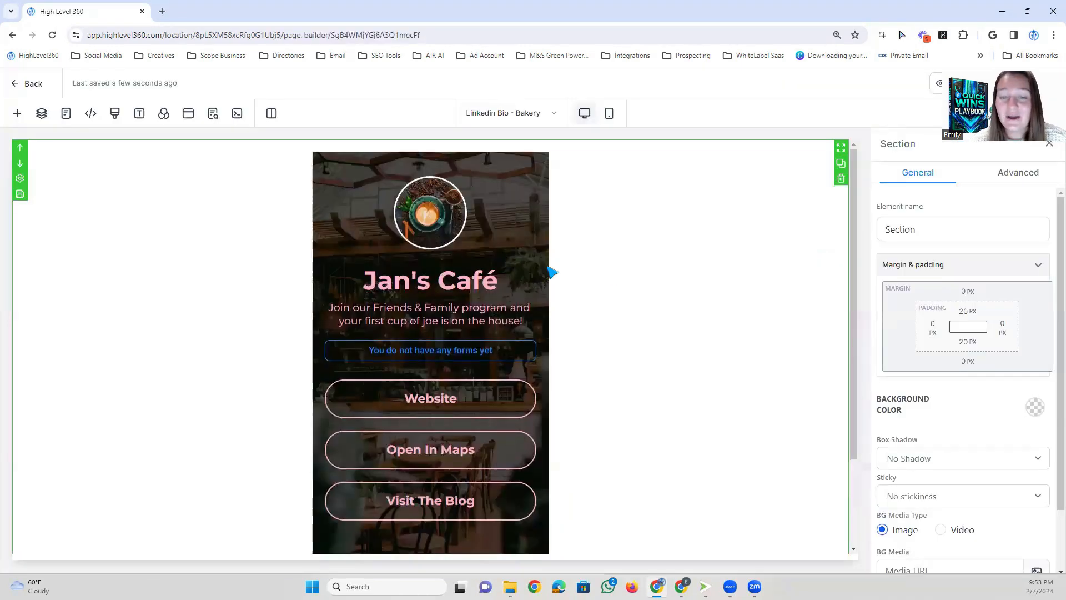
- Replace the café background image of the page's main one-column row with the dark forest image via its BG Media URL
click(450, 158)
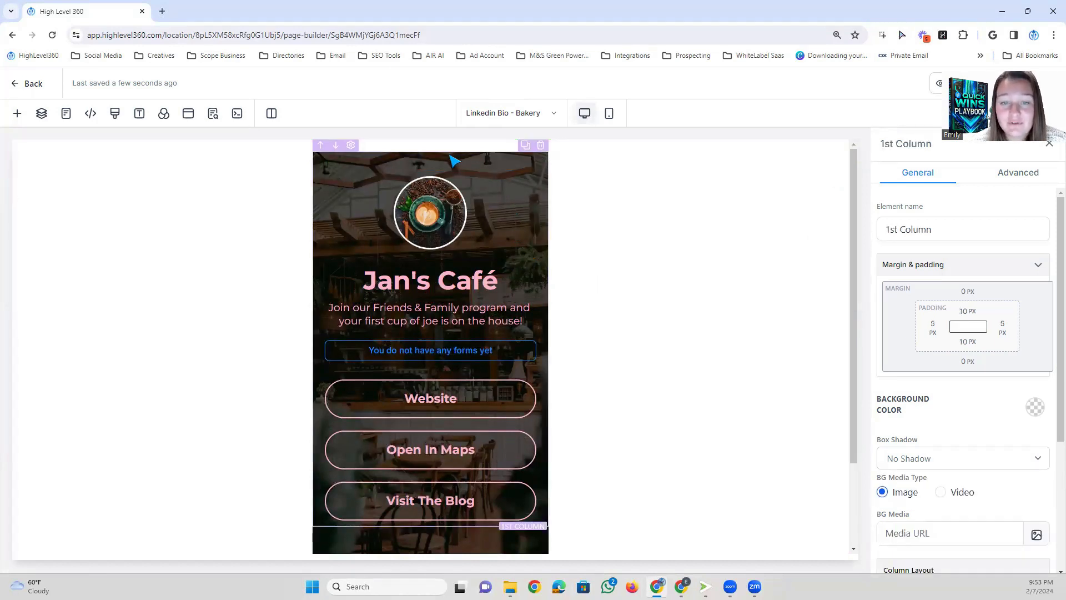
scroll(457, 174, down, 2)
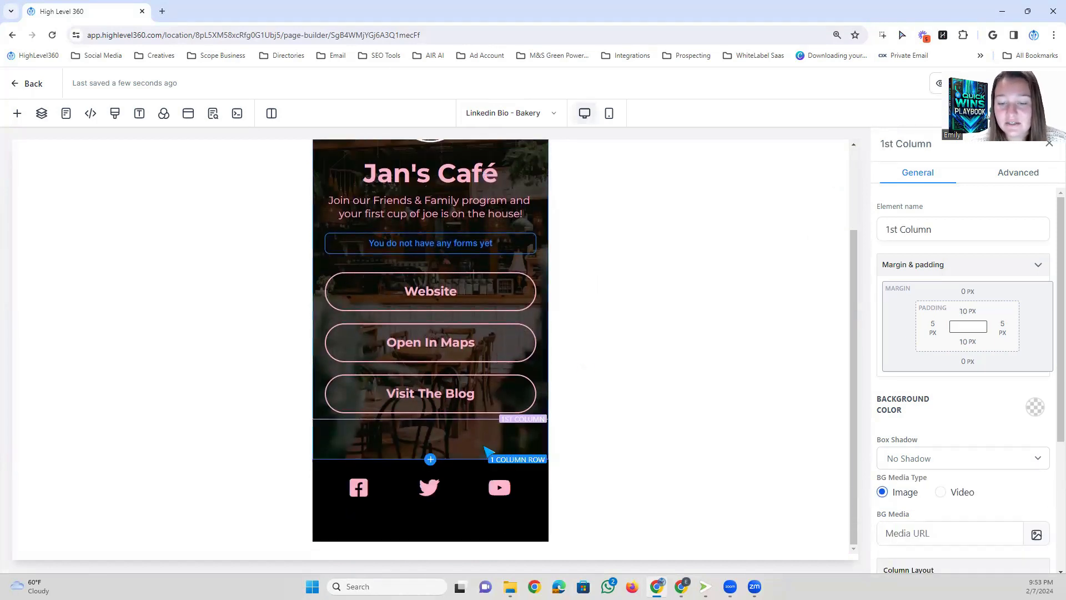
click(476, 449)
scroll(1038, 429, down, 3)
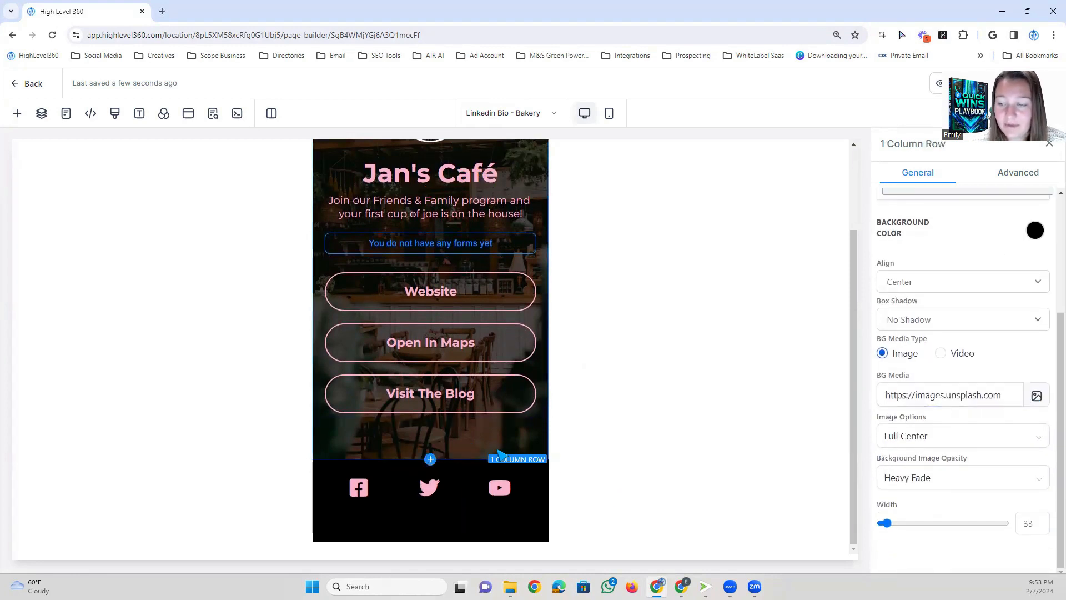
click(946, 391)
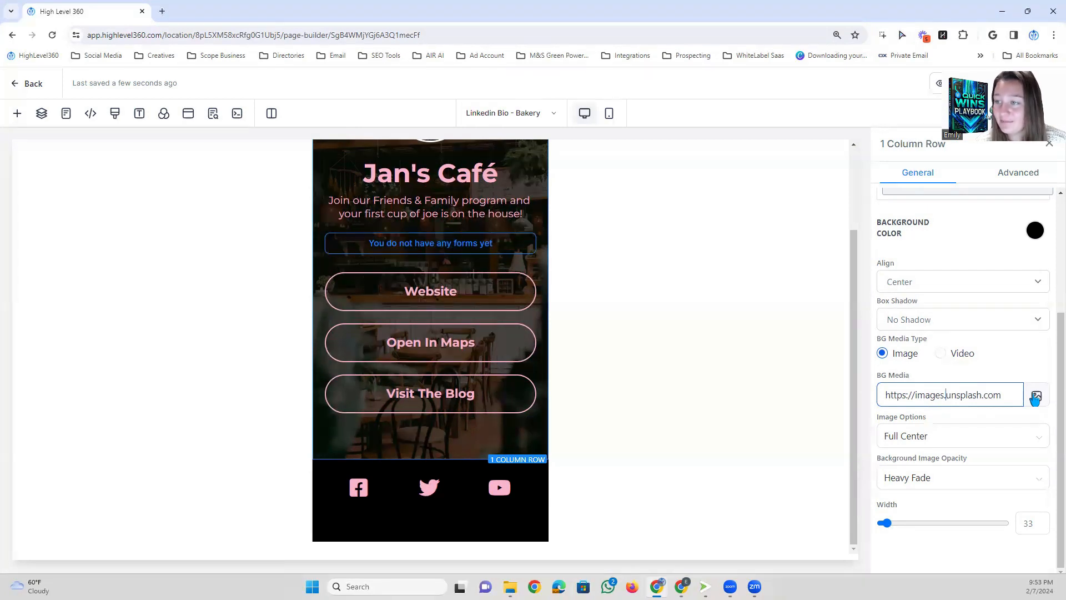
key(ctrl+a)
key(ctrl+v)
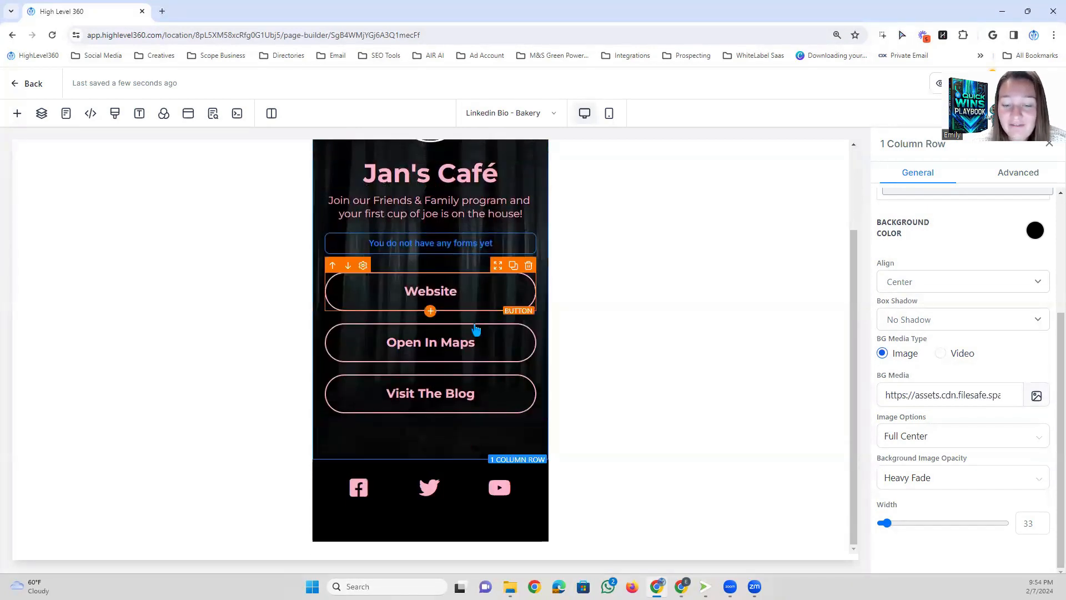
- Replace the round coffee picture above the headline with the Budget Scopes logo
scroll(431, 418, up, 3)
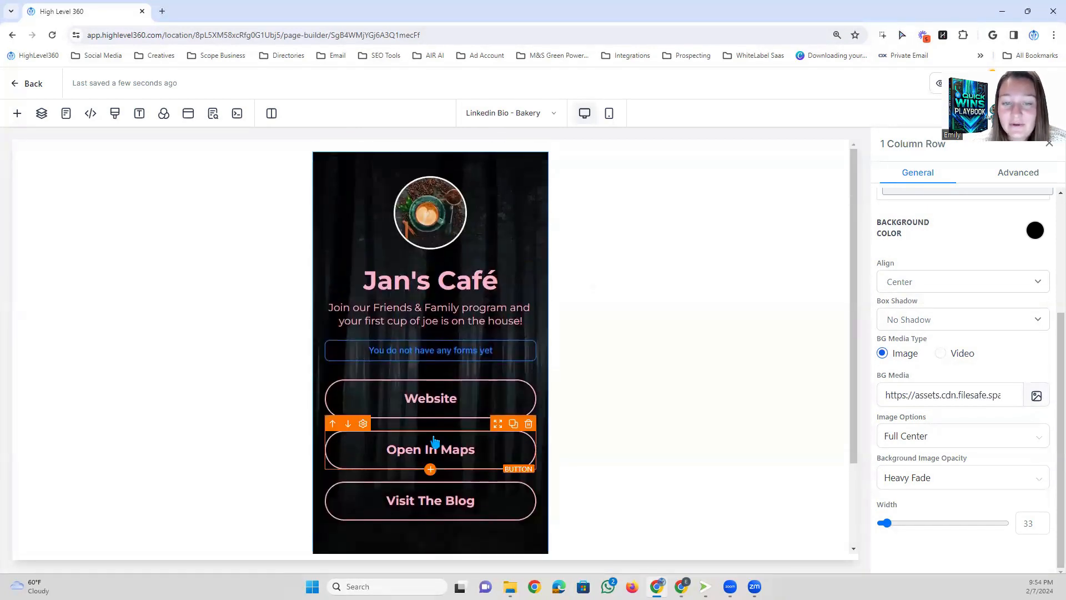
click(421, 212)
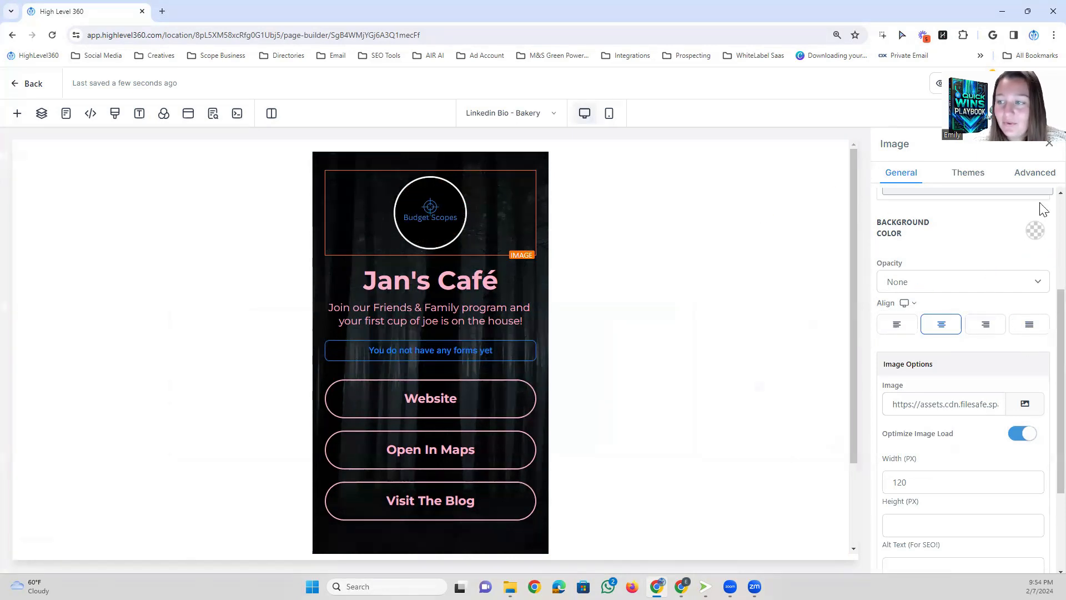
- Set the Budget Scopes logo's image border to None
click(1034, 174)
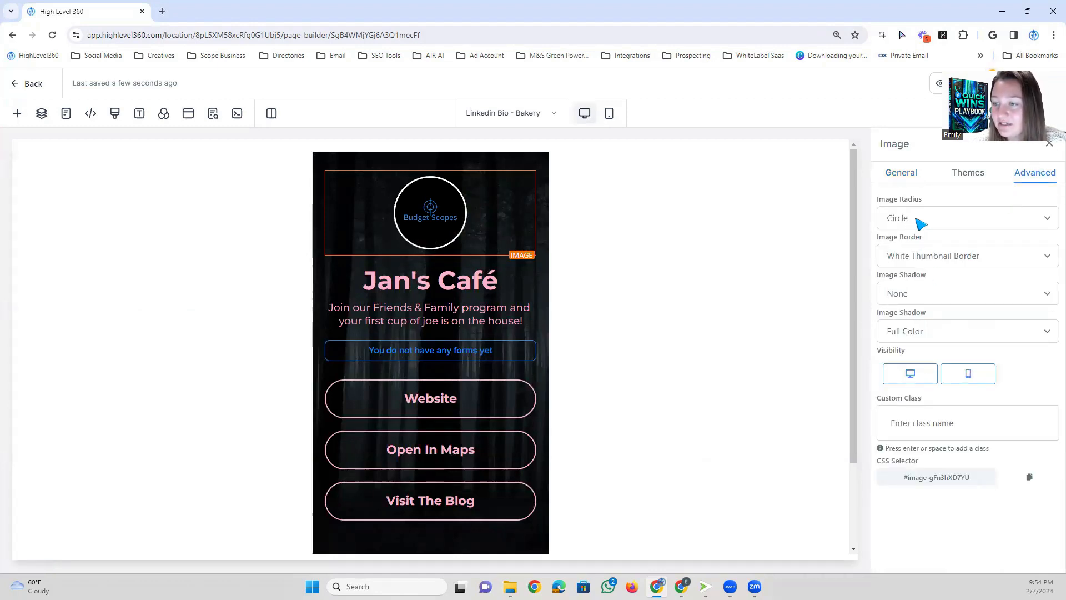
click(931, 256)
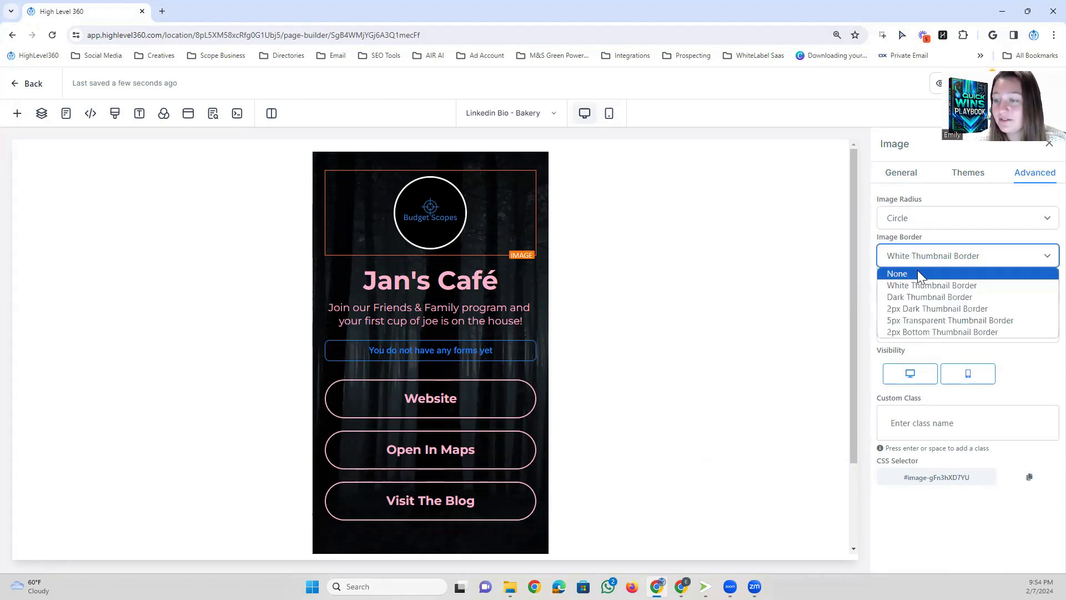
click(922, 272)
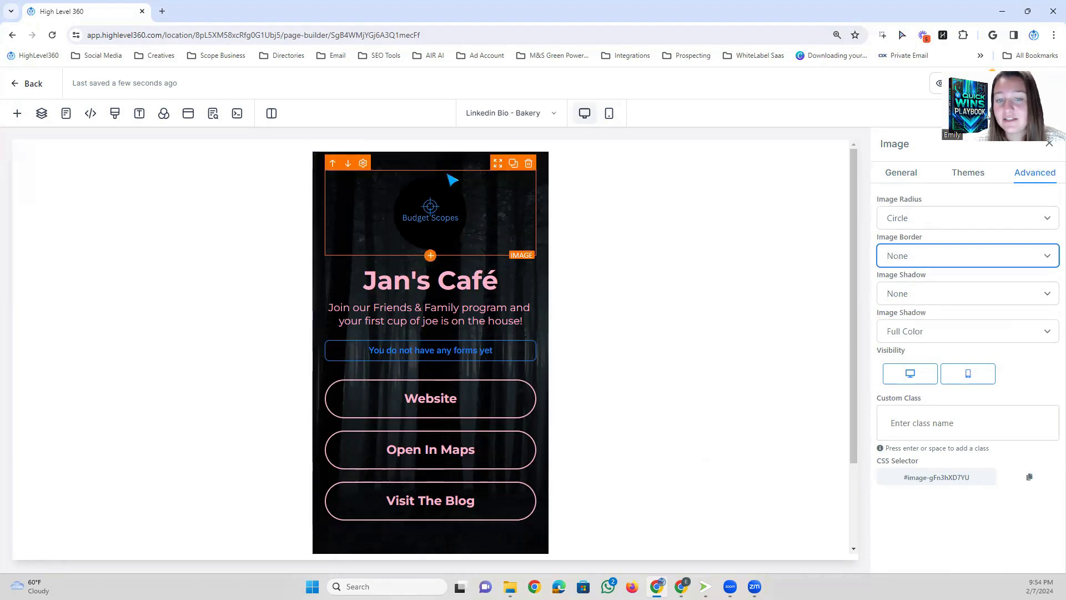
- Try Round Corners and None as the logo's image radius, and set it back to Circle
click(903, 223)
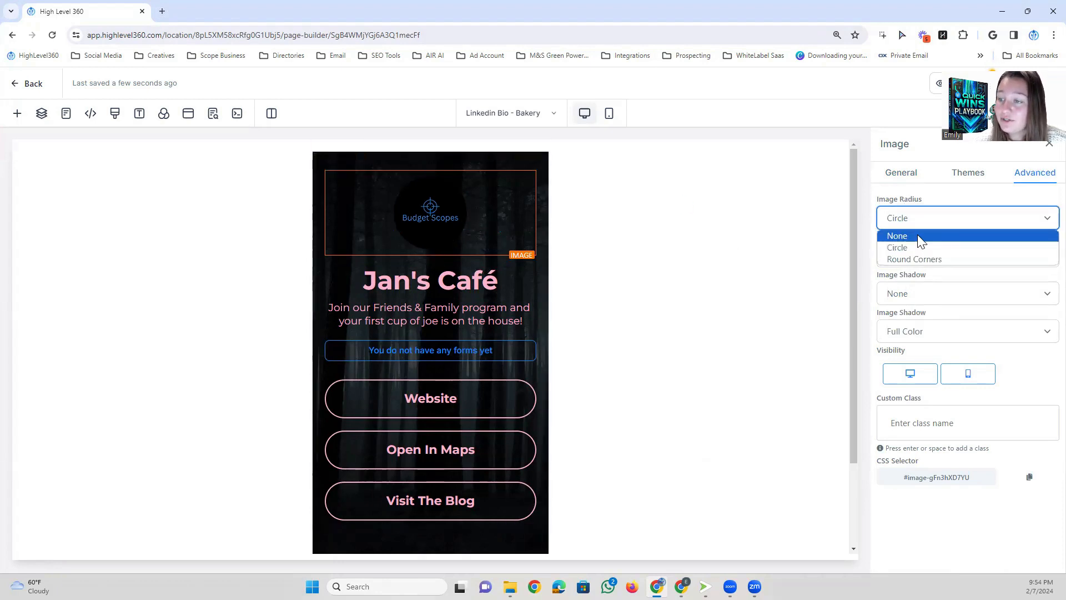
click(917, 259)
click(935, 222)
click(935, 237)
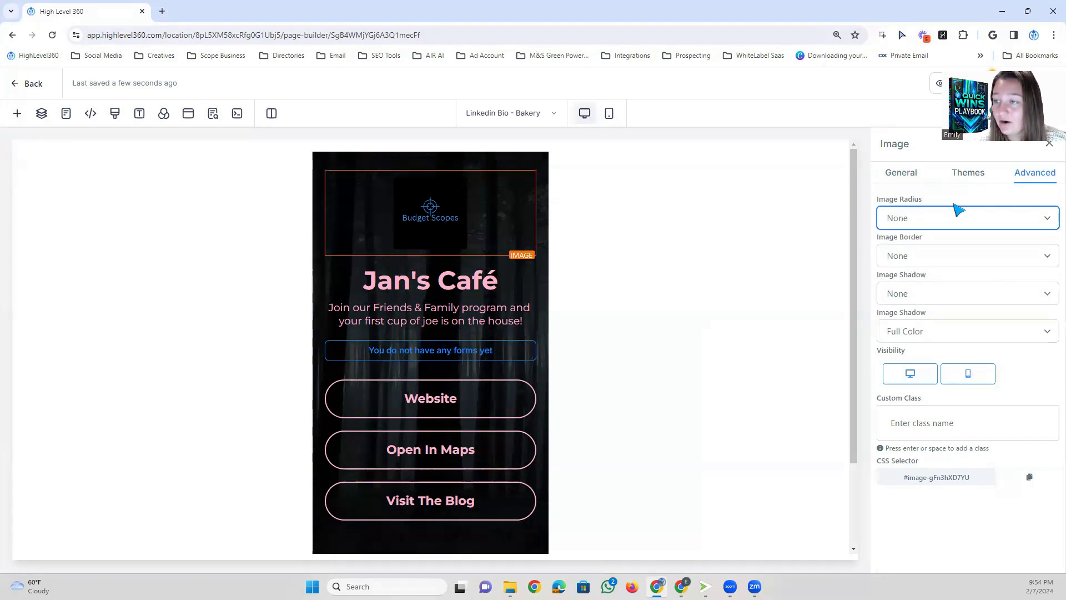
click(923, 221)
click(912, 259)
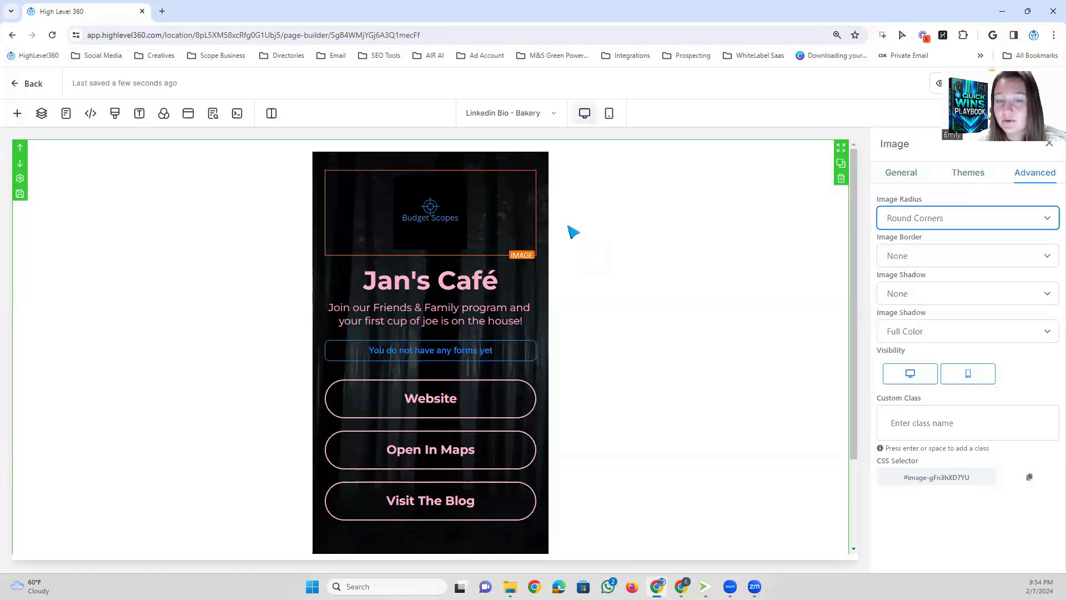
click(903, 214)
click(911, 247)
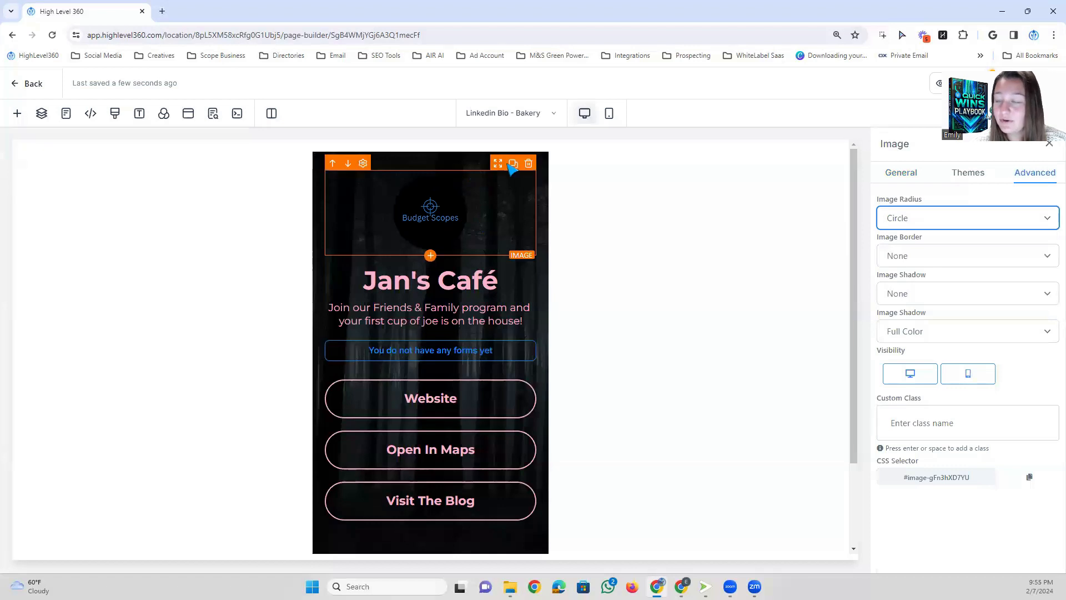
- Try different border styles on the logo image, ending with White Thumbnail Border
click(899, 254)
click(917, 285)
click(916, 257)
click(911, 309)
click(917, 257)
click(912, 285)
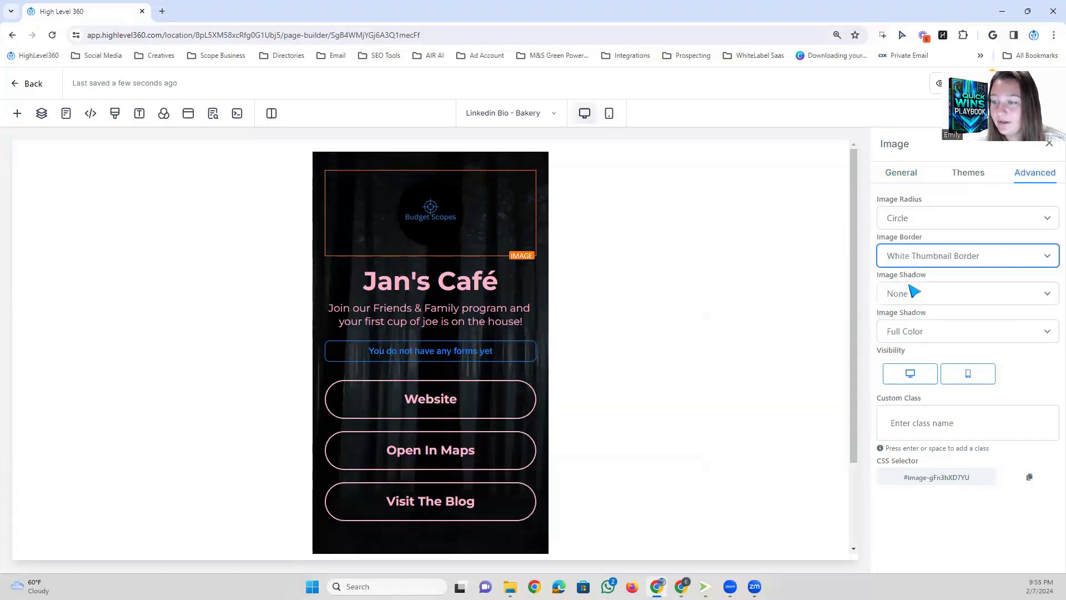
- Replace the "Jan's Café" headline text with "LinkTree"
scroll(526, 260, down, 2)
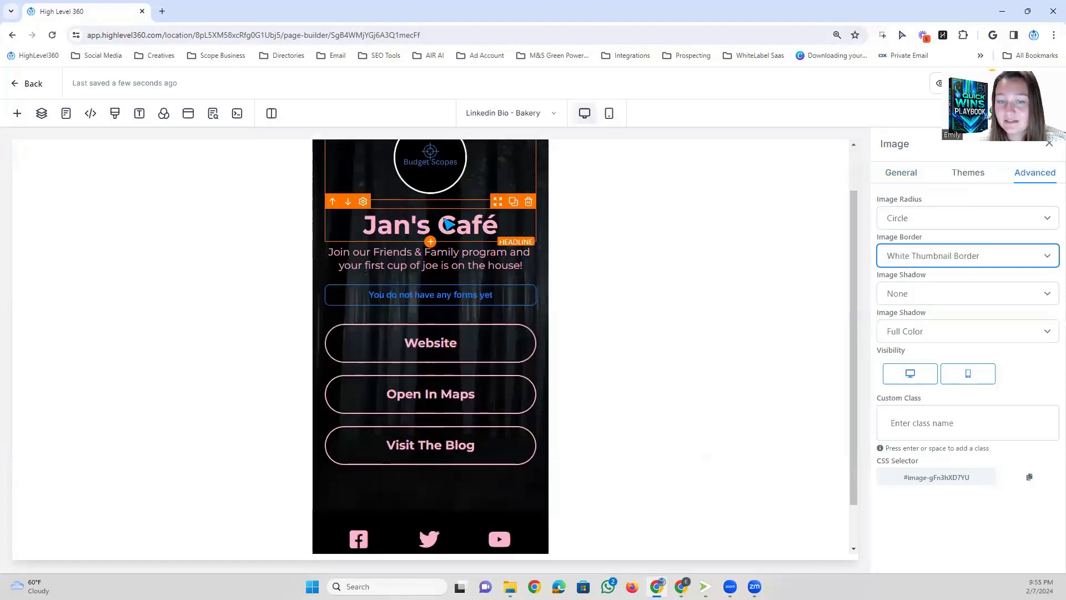
scroll(526, 260, up, 2)
click(528, 289)
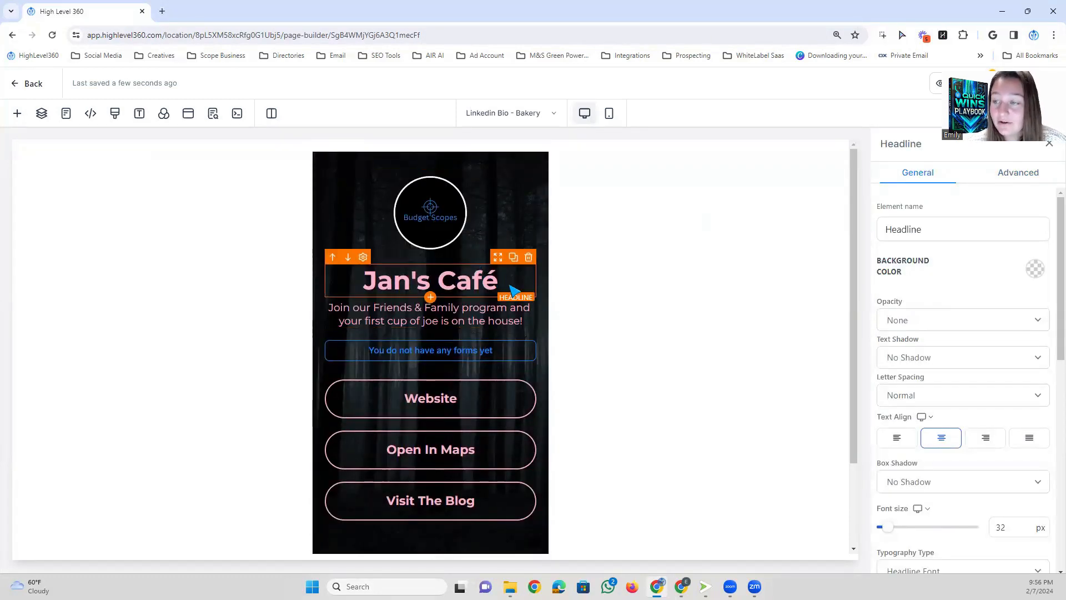
drag(499, 285, 377, 283)
click(433, 281)
drag(502, 284, 374, 281)
text(LinkTree)
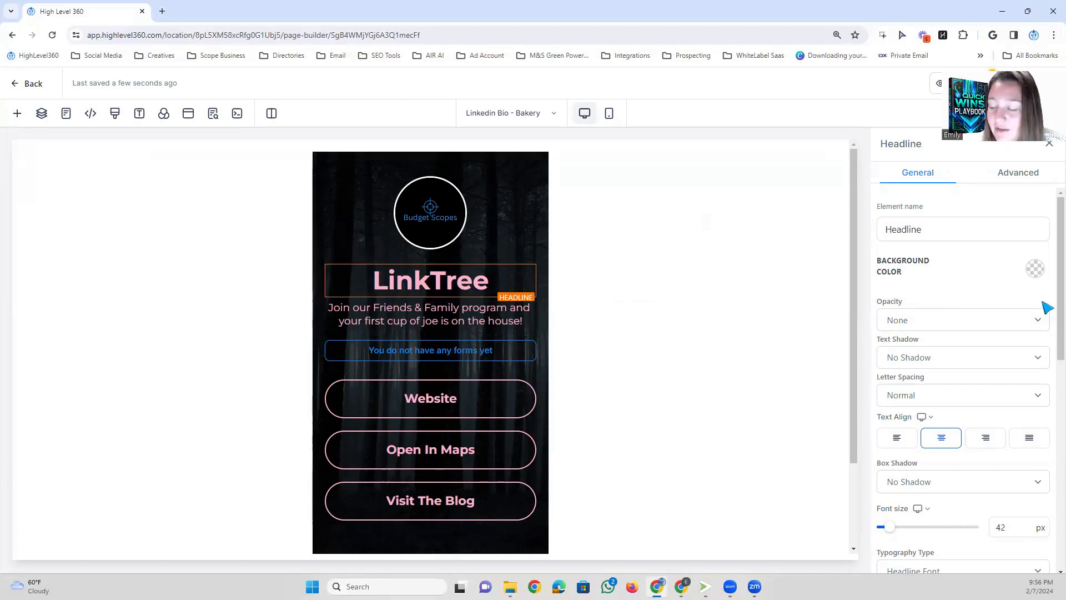
- Set the LinkTree headline's color and bold text color to the bright blue swatch
scroll(1031, 305, down, 8)
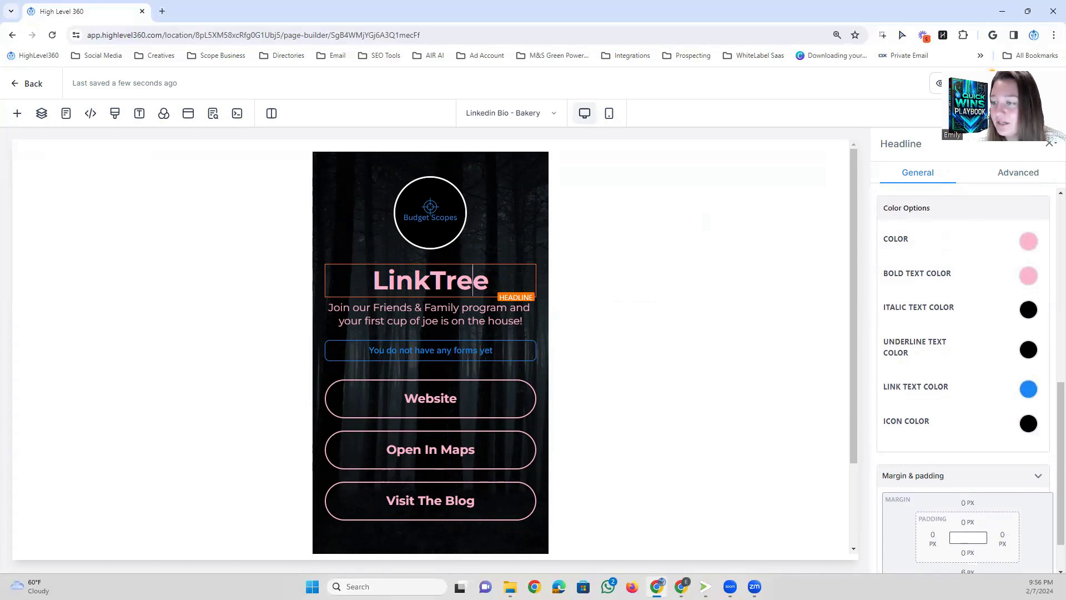
click(1022, 246)
click(986, 291)
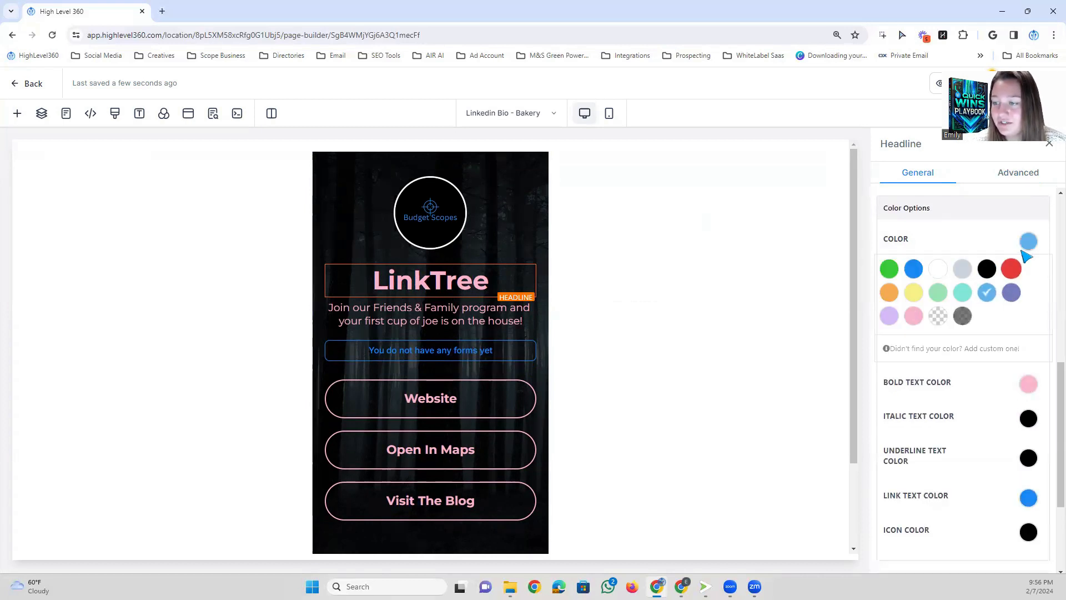
click(914, 269)
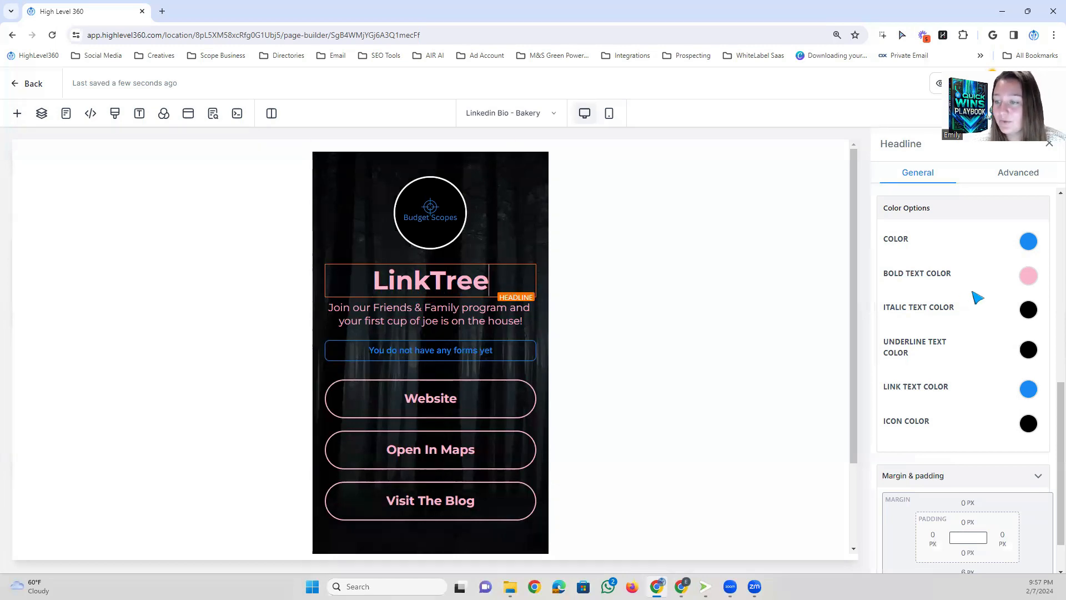
click(1029, 276)
click(914, 302)
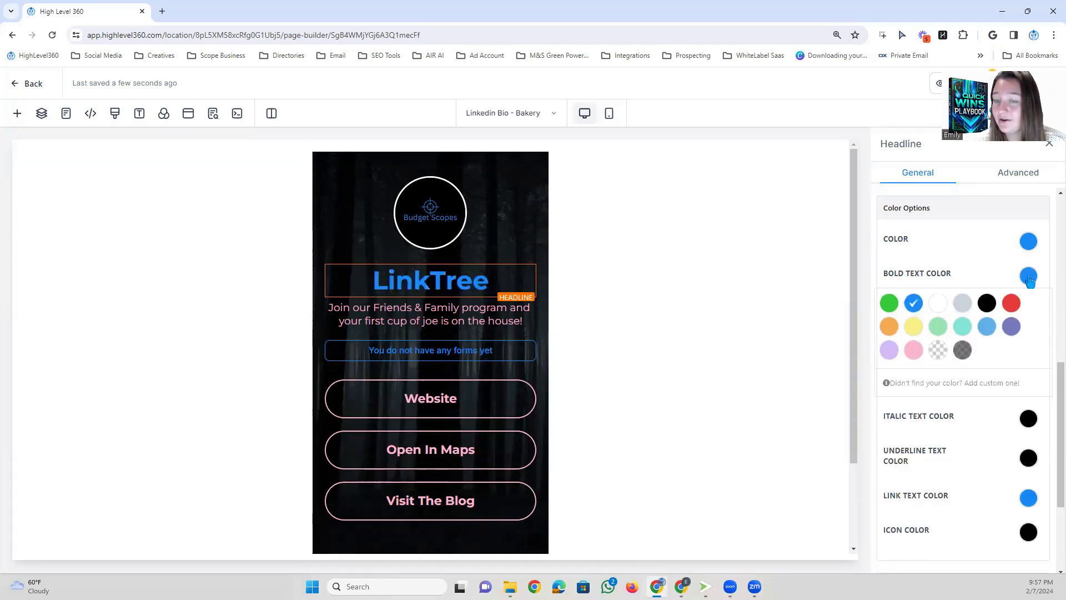
- Set the text color of the sub headline below LinkTree to white
click(525, 321)
drag(525, 321, 332, 312)
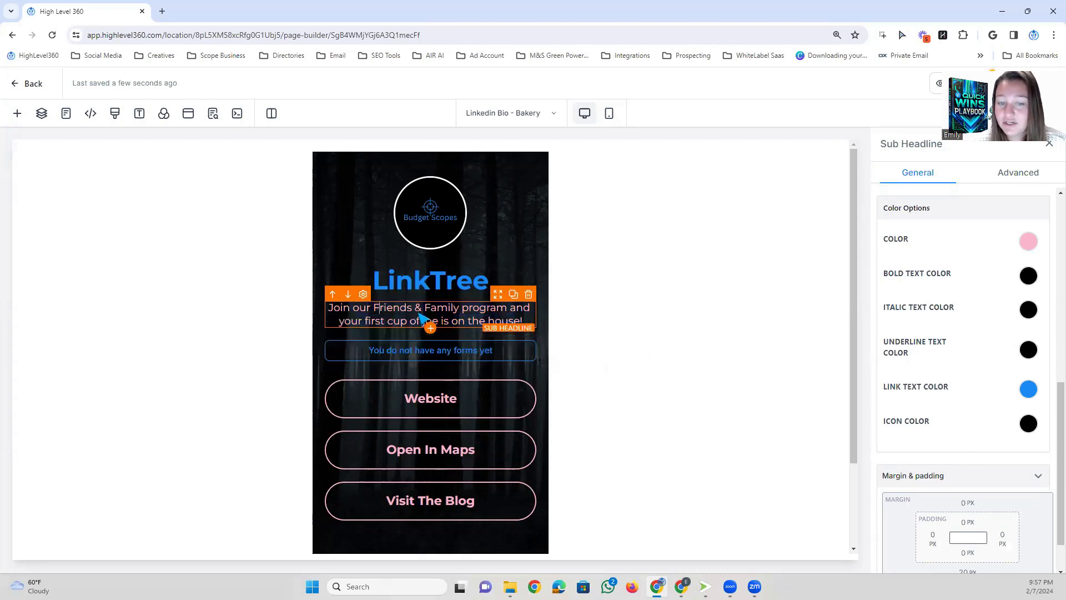
click(1029, 241)
click(938, 270)
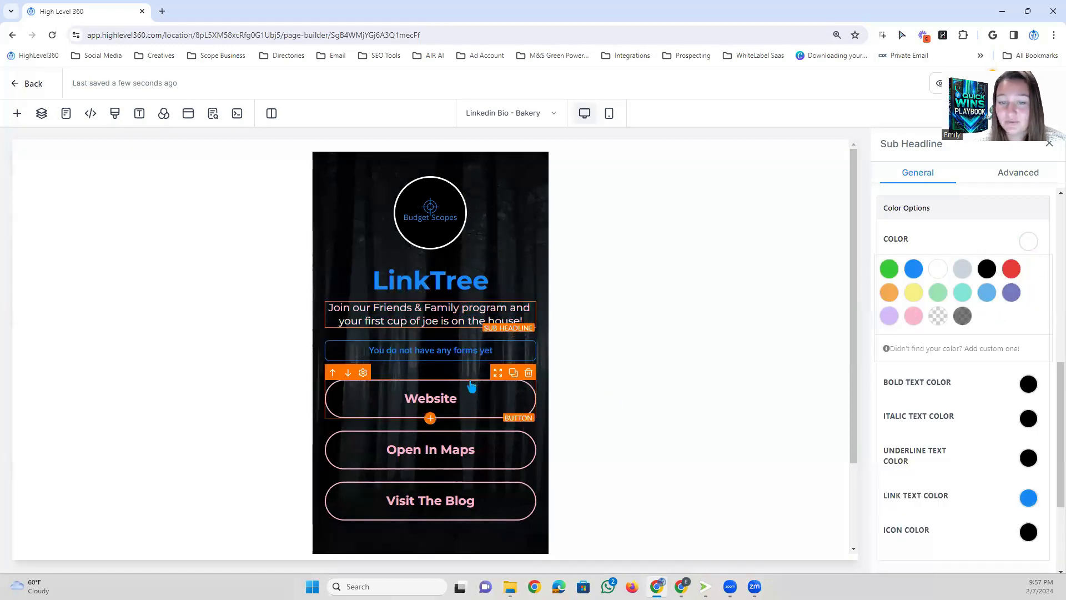
- Delete the empty form element between the sub headline and the Website button
click(413, 351)
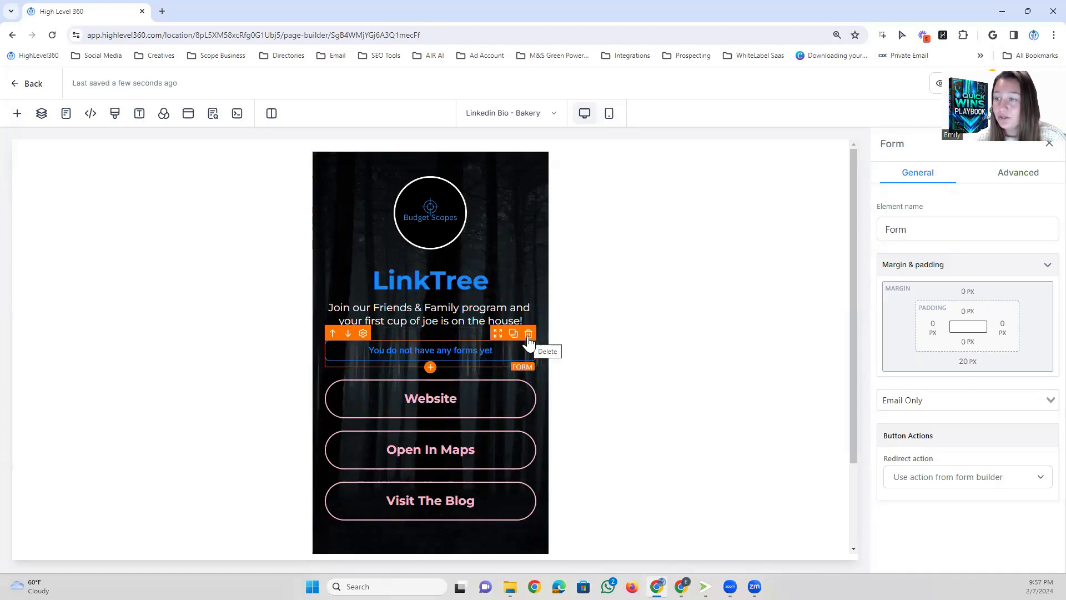
click(529, 335)
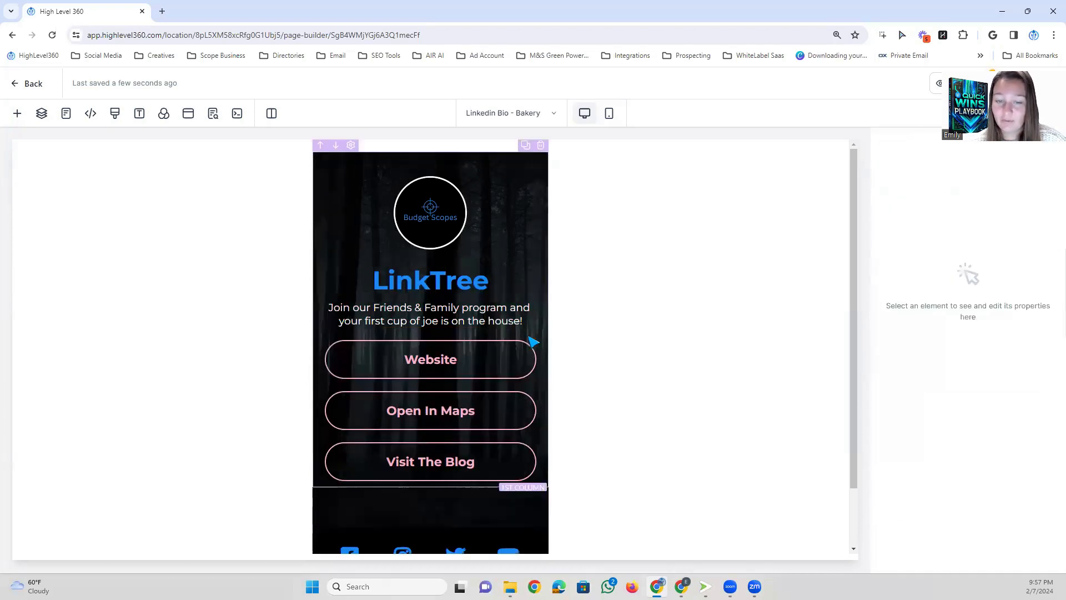
- Set the Website button's text color to the bright blue swatch
click(473, 347)
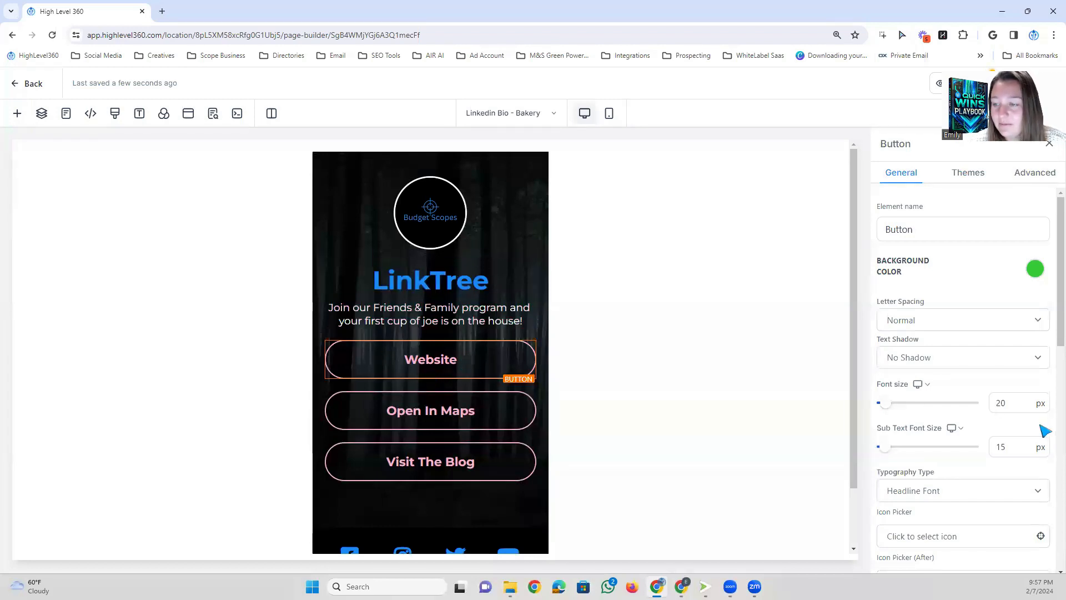
scroll(934, 318, down, 5)
click(1027, 364)
click(917, 399)
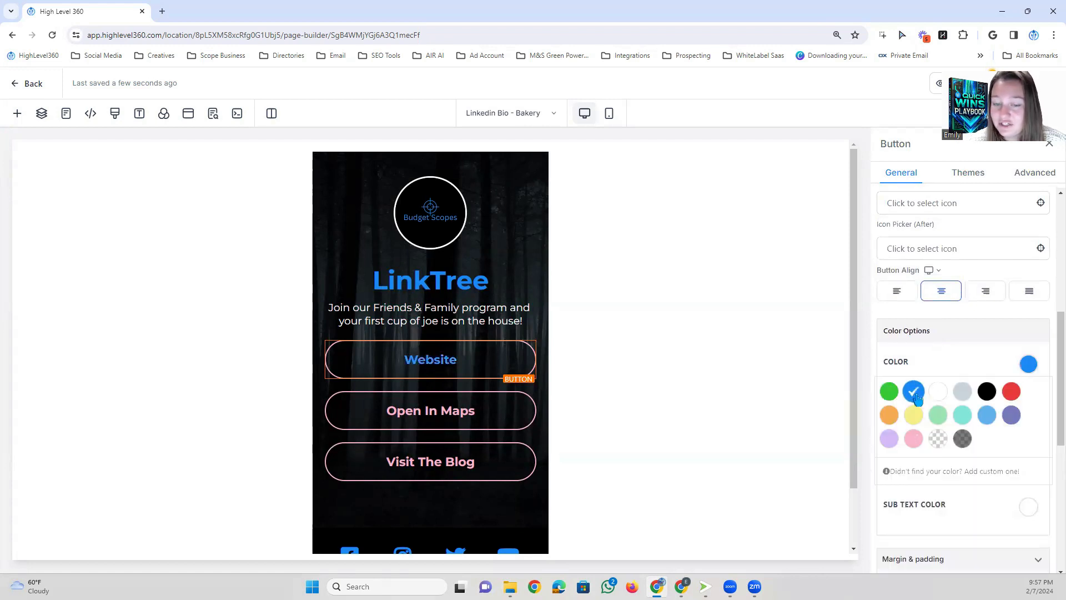
click(1014, 370)
- Set the Website button's border color to the bright blue swatch
click(1036, 172)
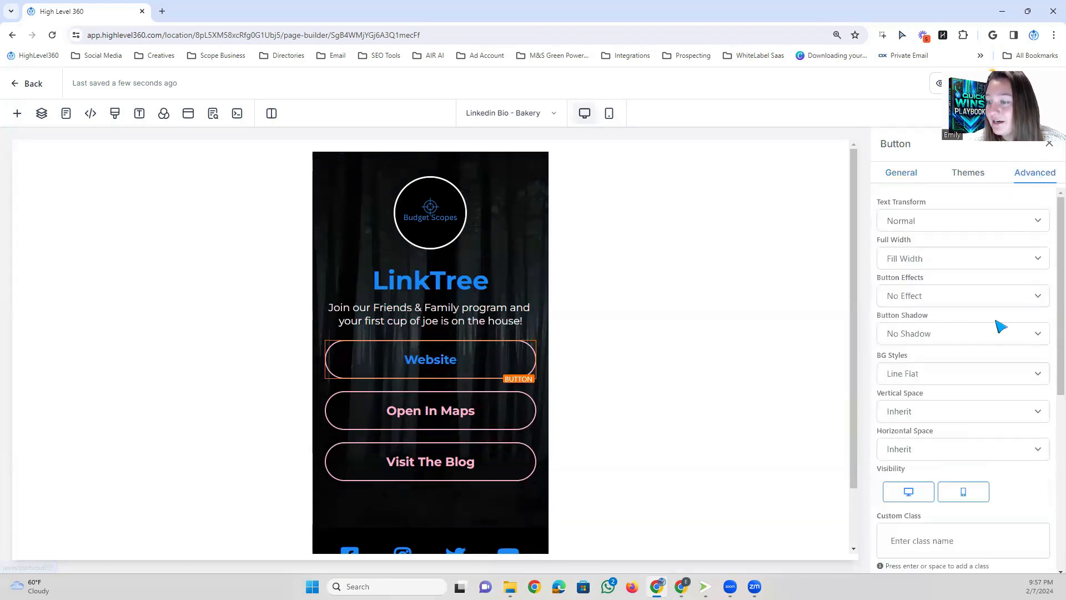
scroll(999, 330, down, 5)
click(1028, 400)
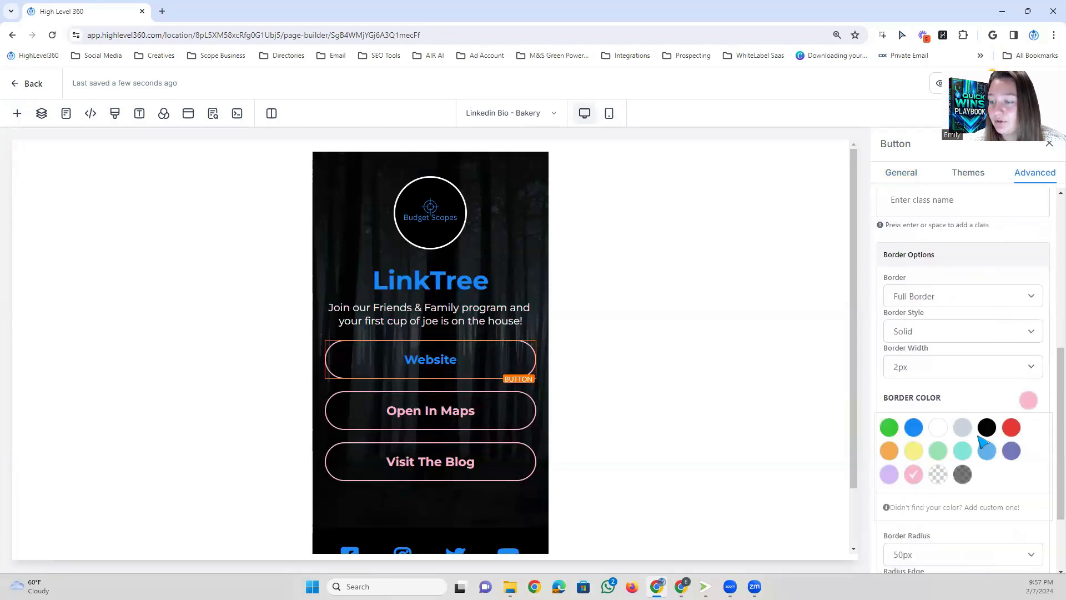
click(914, 427)
- Change the Website button's text to Facebook
click(901, 173)
scroll(993, 379, down, 9)
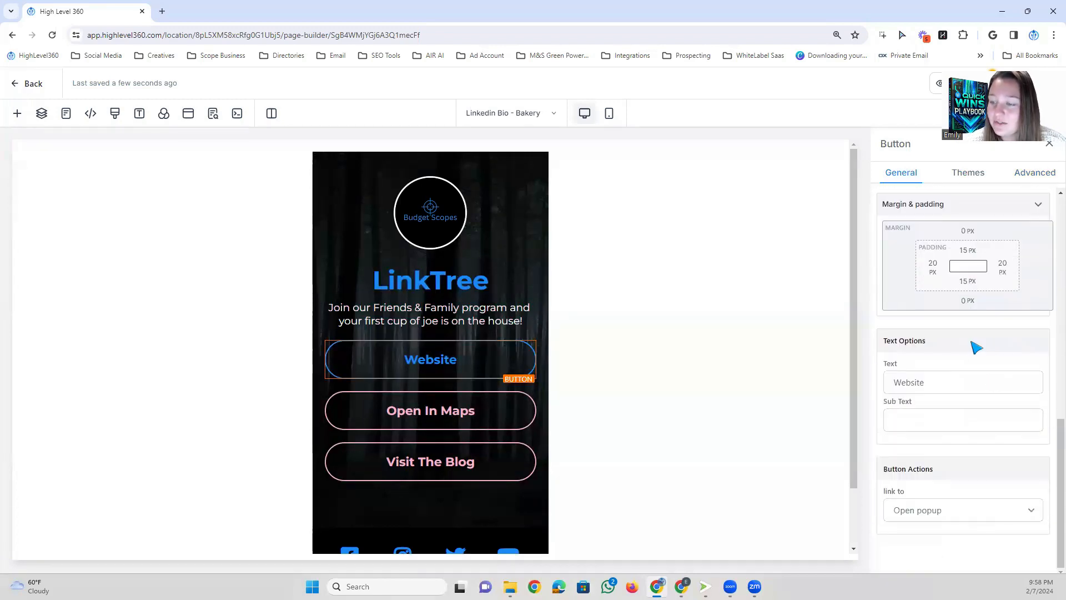
double_click(943, 382)
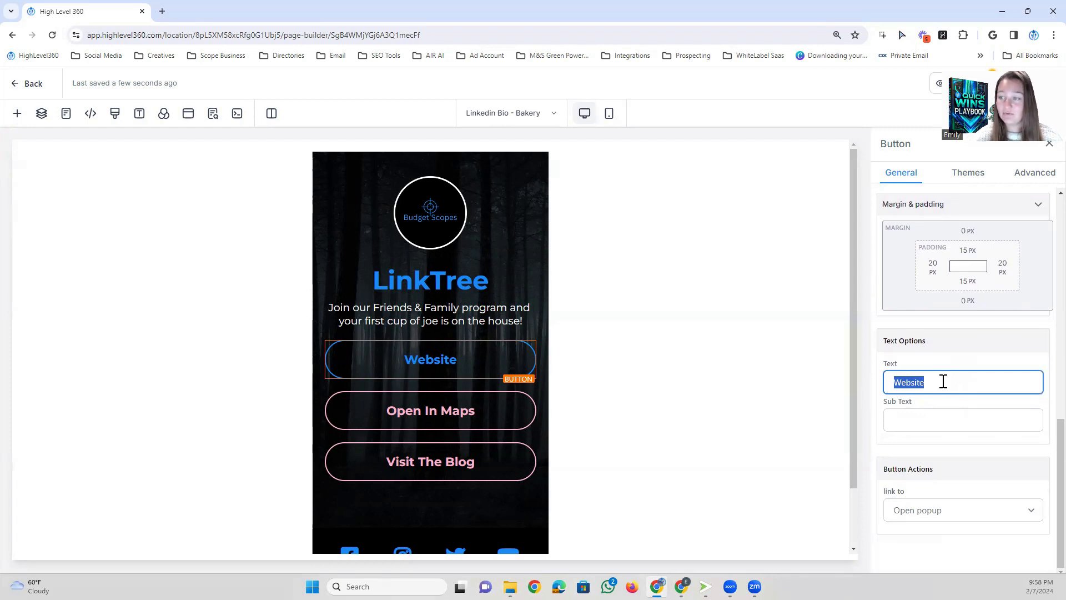
text(\)
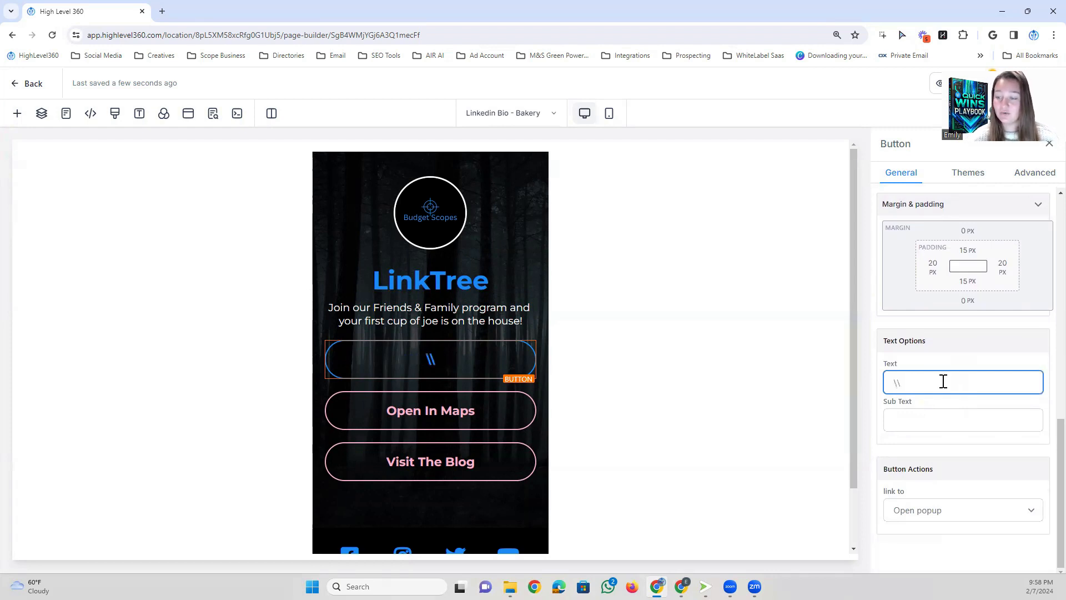
key(BackSpace)
text(Facebook)
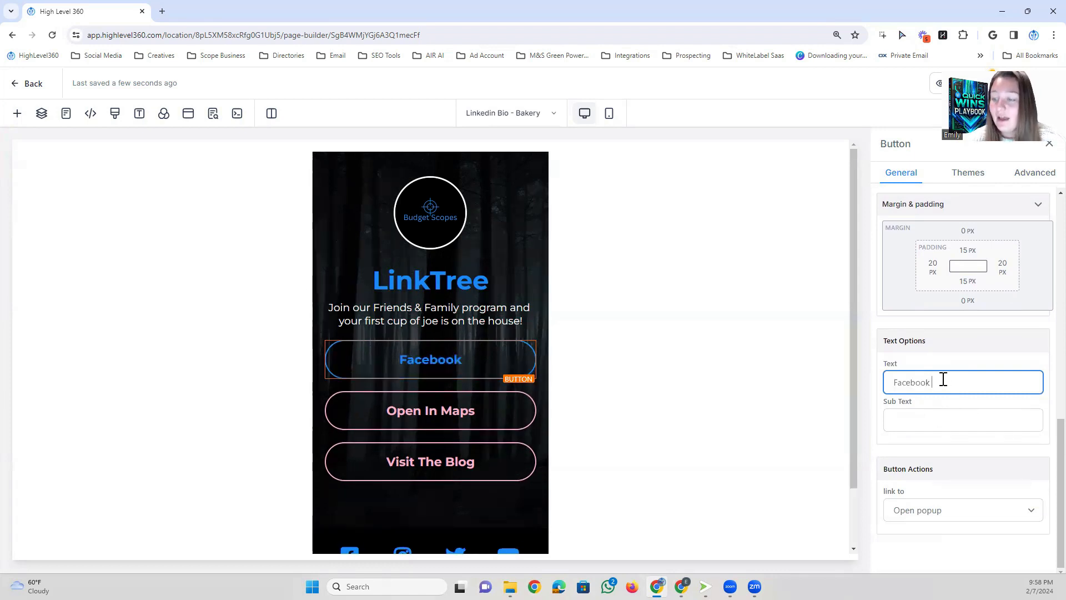
- Set the Facebook button's action to link to a Website URL, leaving the address empty
click(948, 510)
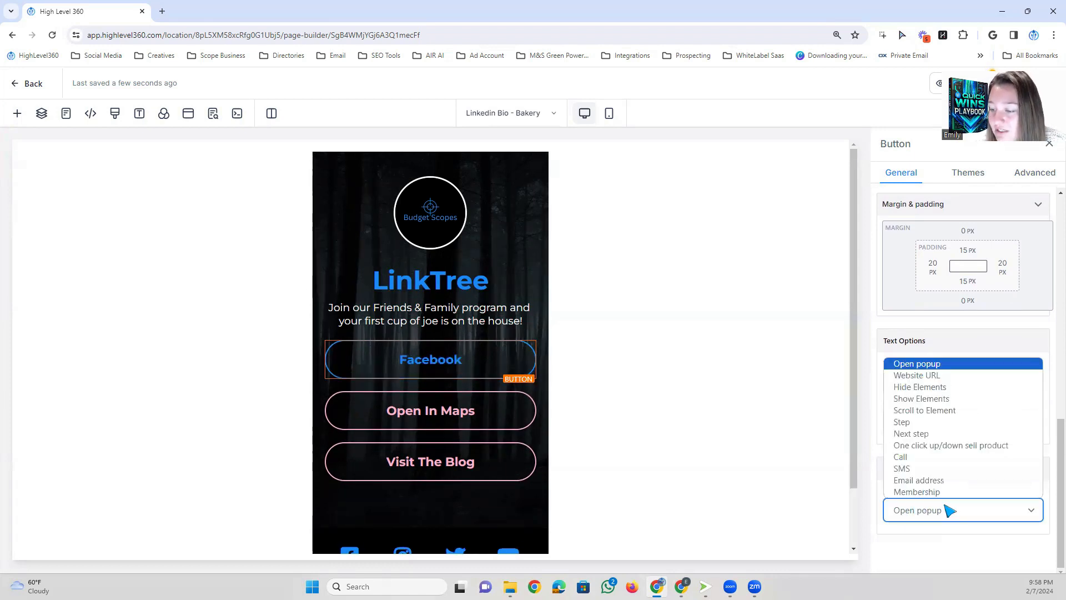
click(933, 380)
scroll(922, 433, down, 1)
click(910, 479)
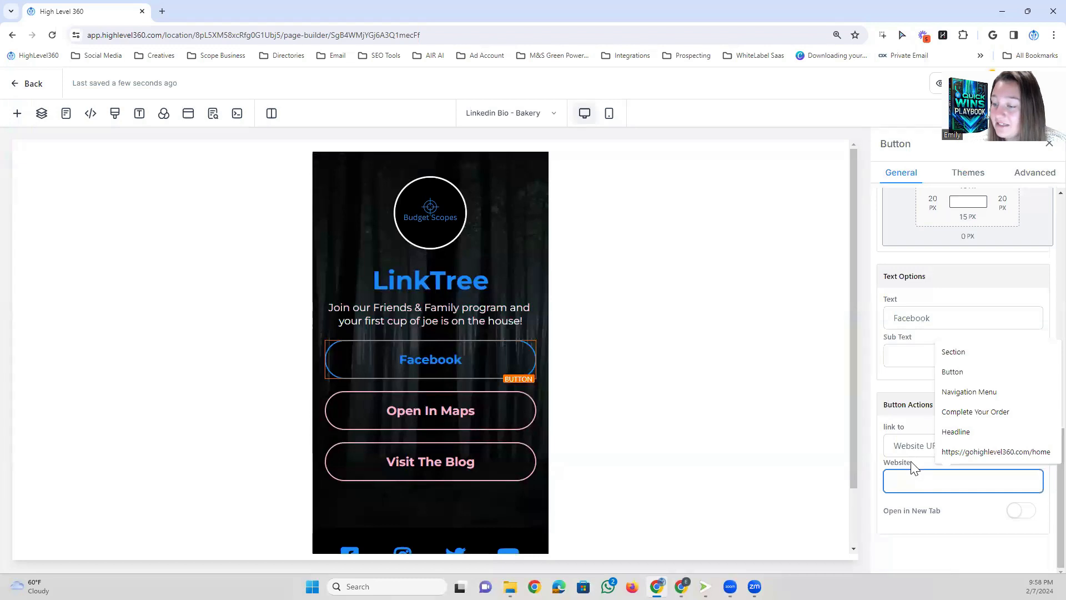
click(911, 463)
- Delete the Open In Maps and Visit The Blog buttons
click(468, 414)
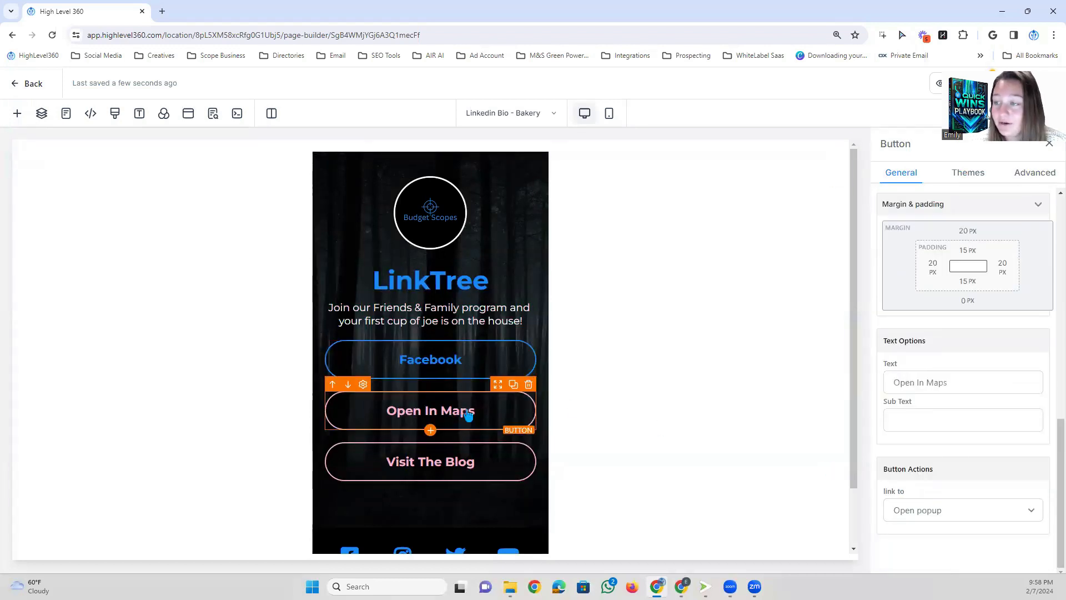
click(529, 386)
click(529, 385)
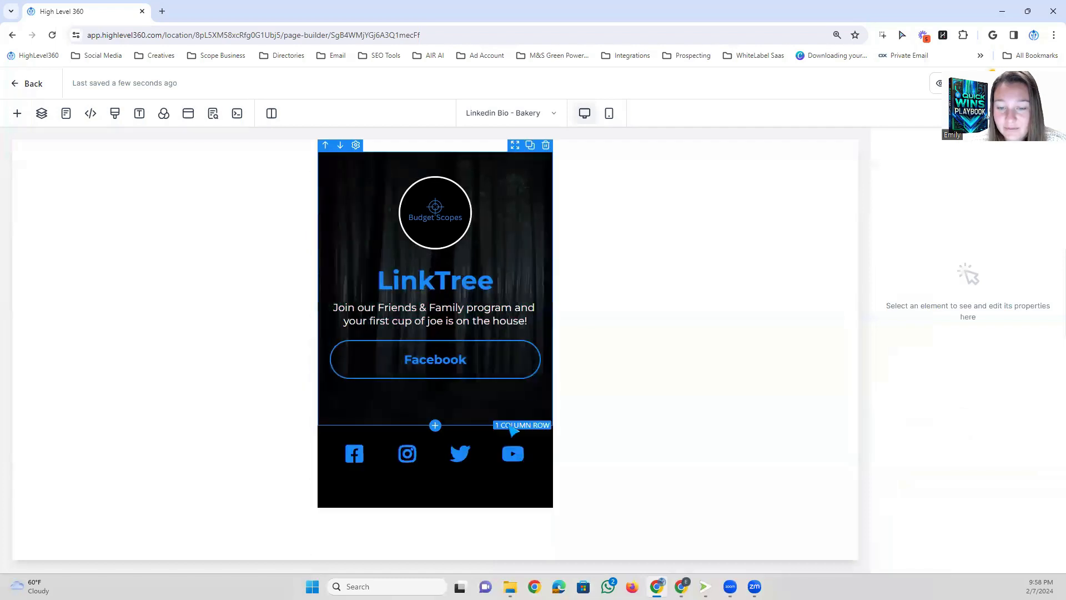
- Set the Facebook button's top margin to 10 px
click(488, 362)
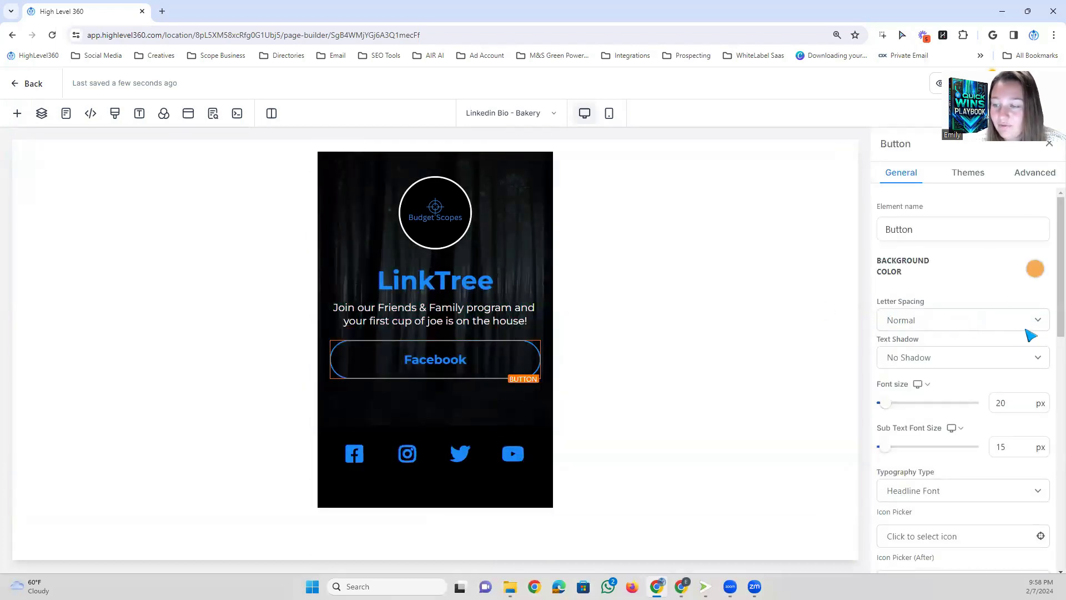
scroll(1027, 336, down, 5)
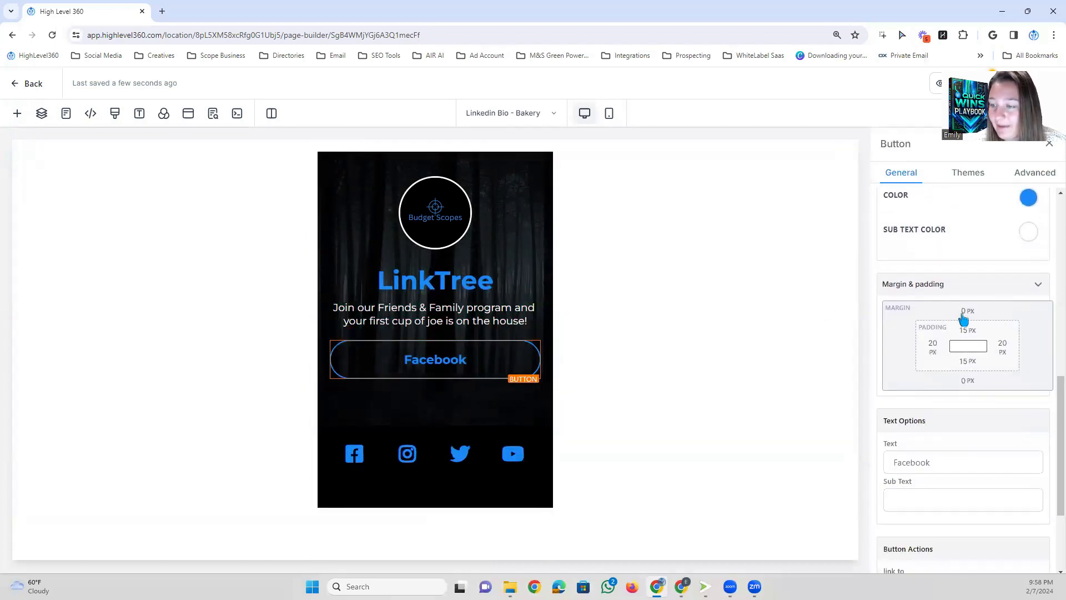
click(966, 312)
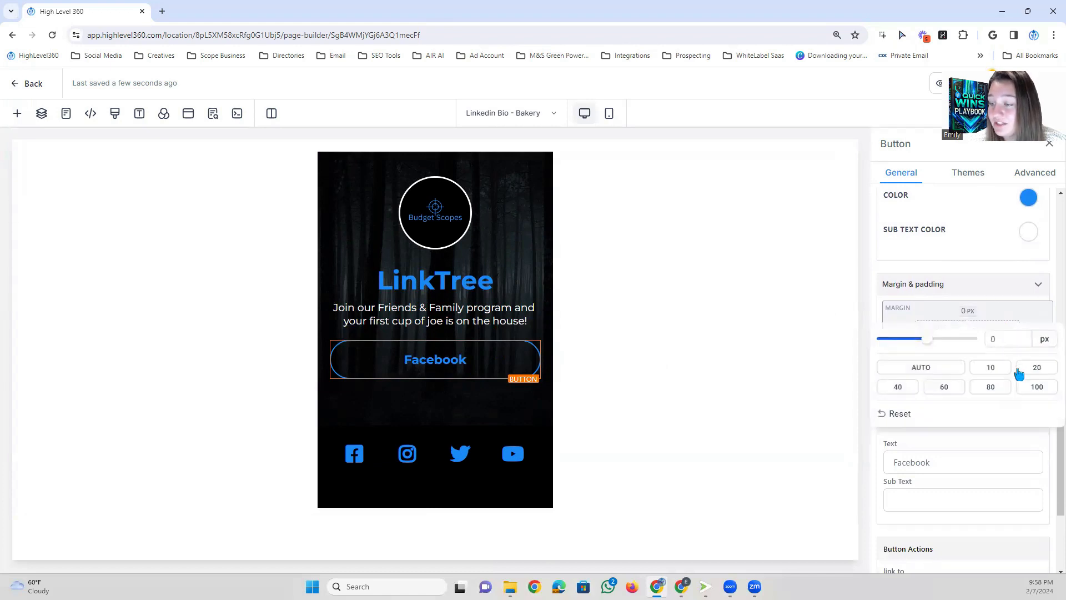
click(998, 371)
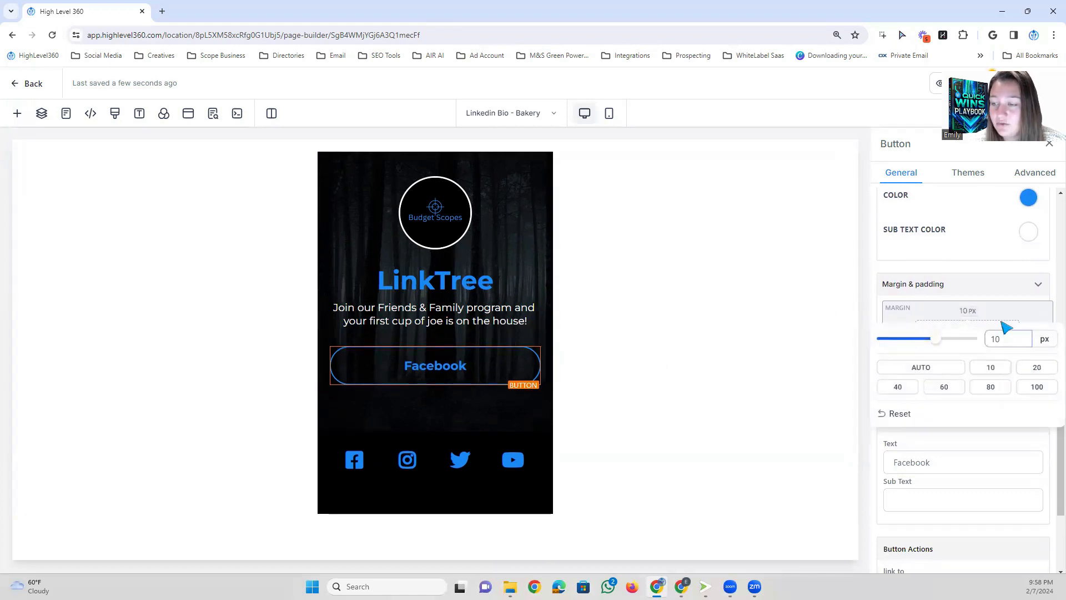
- Duplicate the Facebook button and change the copy's text to Instagram
click(517, 340)
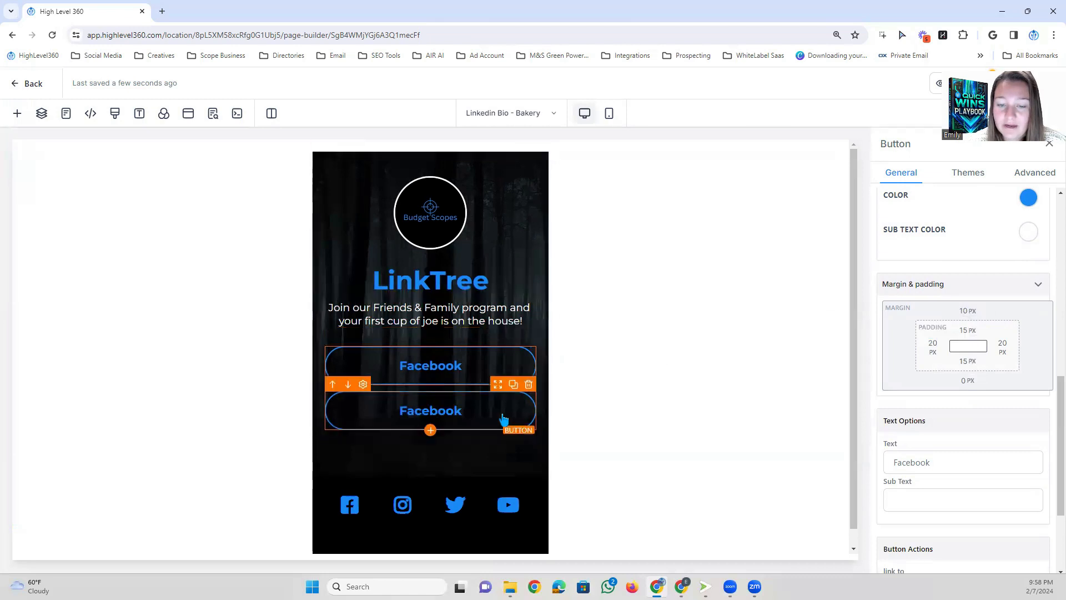
scroll(466, 402, down, 1)
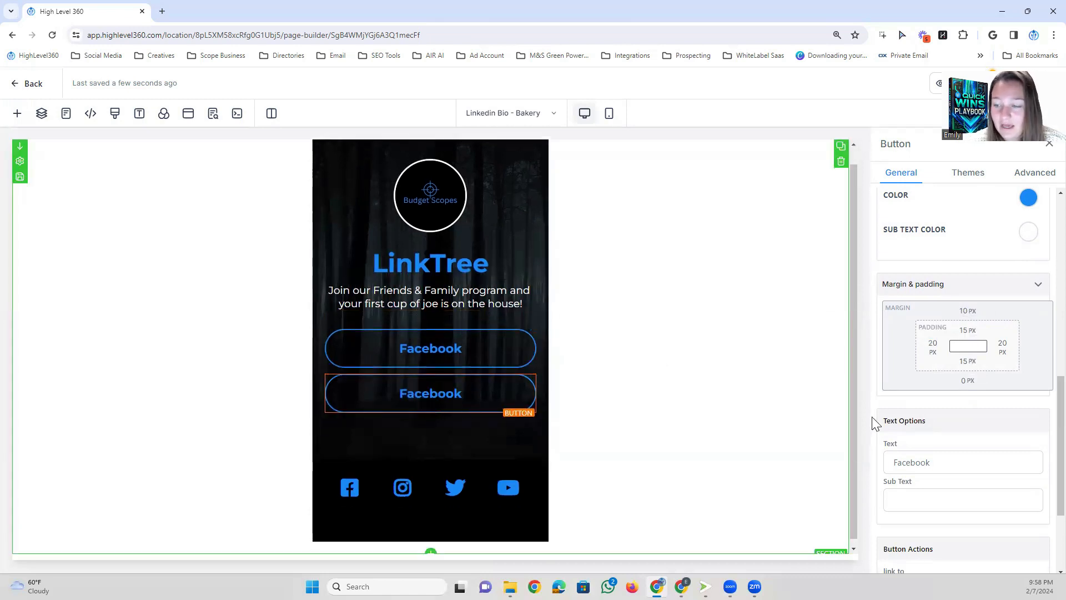
scroll(954, 410, down, 2)
double_click(930, 351)
text(Instab)
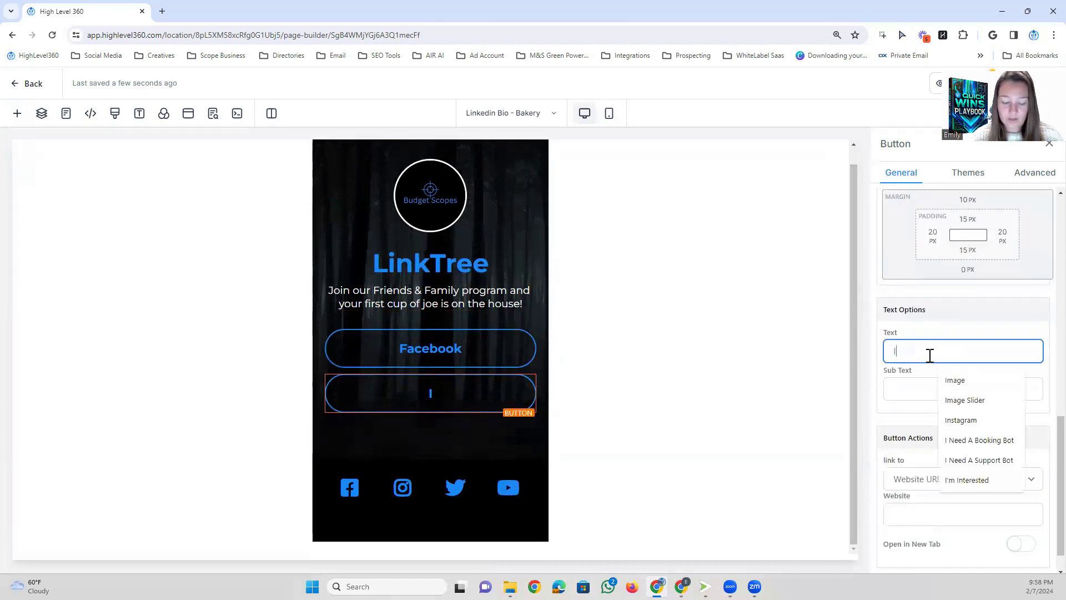
key(BackSpace)
text(gram)
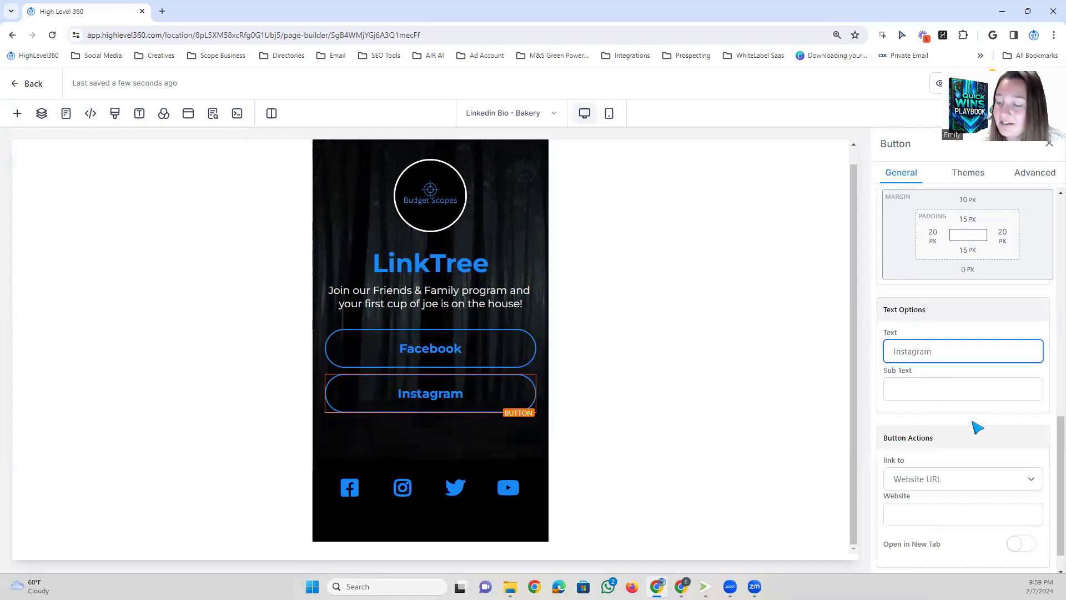
- Open the Instagram button's website address field to show where its link goes
scroll(976, 428, down, 1)
click(913, 488)
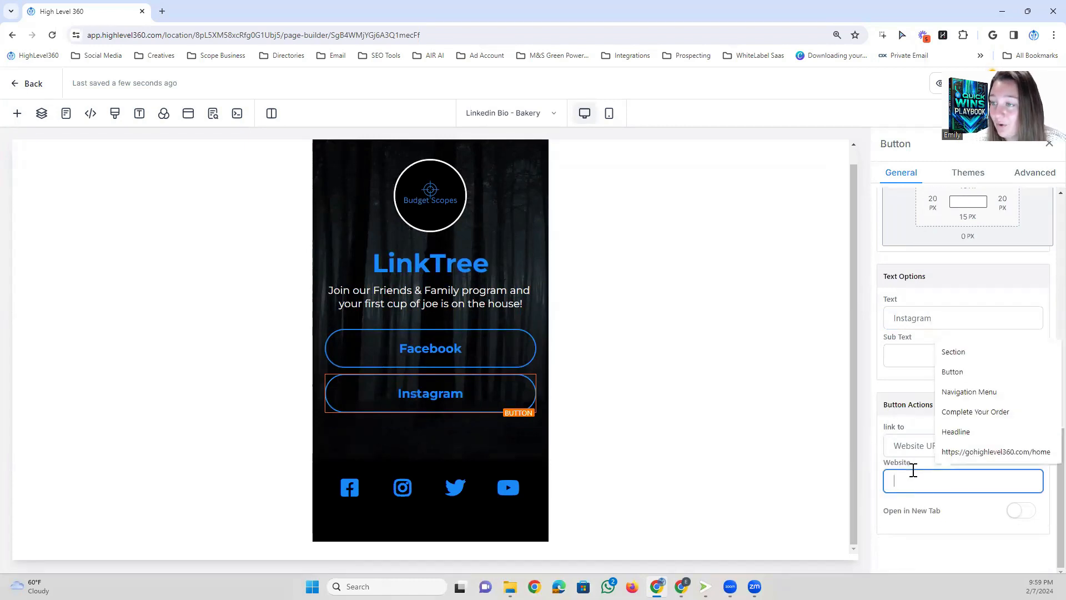
click(542, 337)
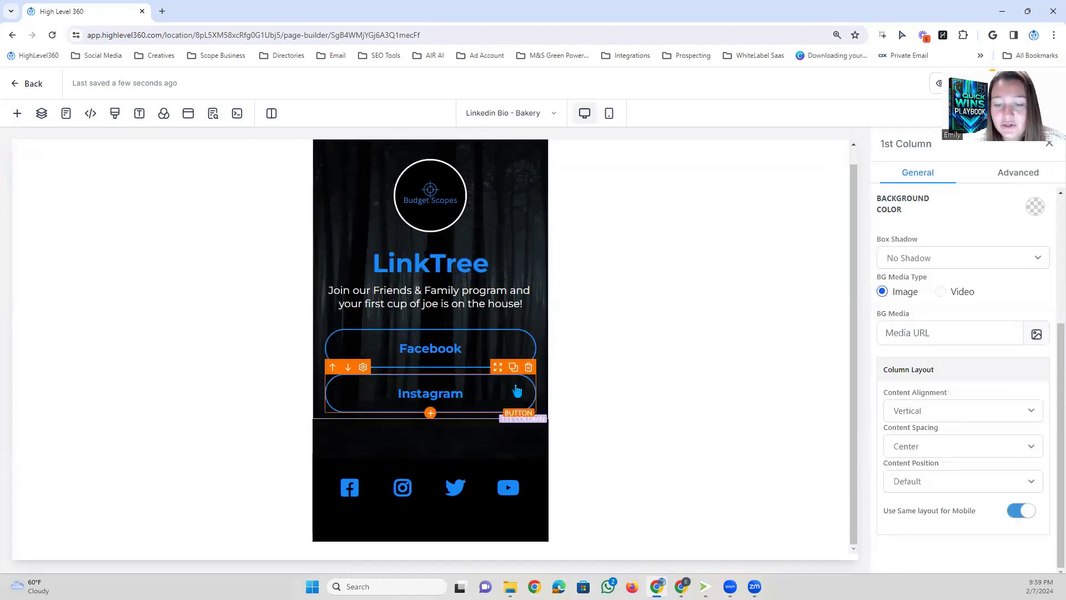
- Duplicate the Instagram button five times to stack more link buttons below it
click(516, 392)
click(514, 367)
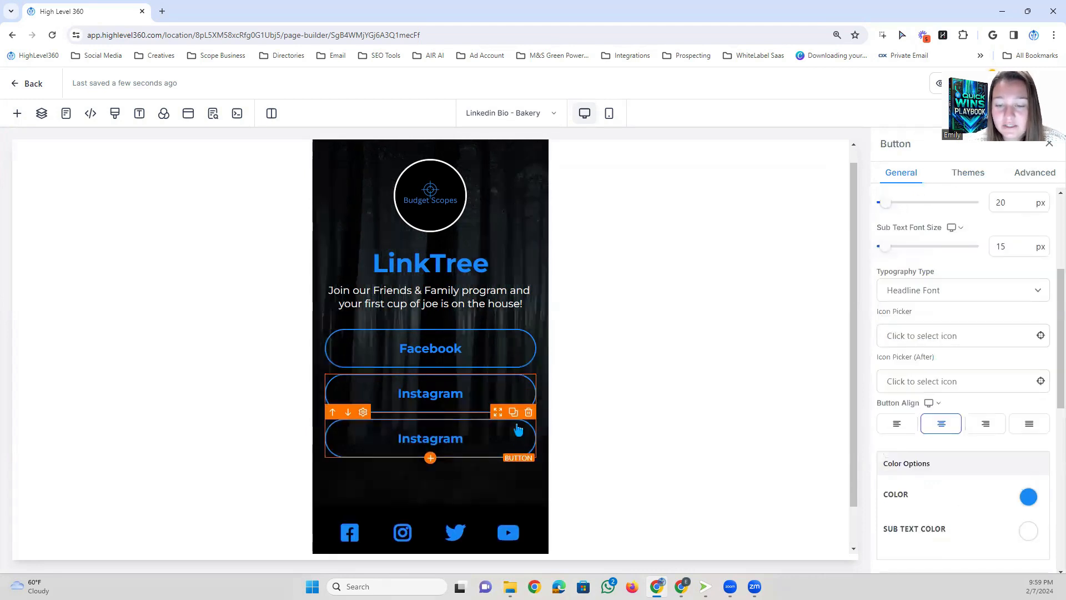
click(513, 413)
click(513, 458)
scroll(500, 489, down, 1)
click(514, 446)
scroll(516, 449, down, 1)
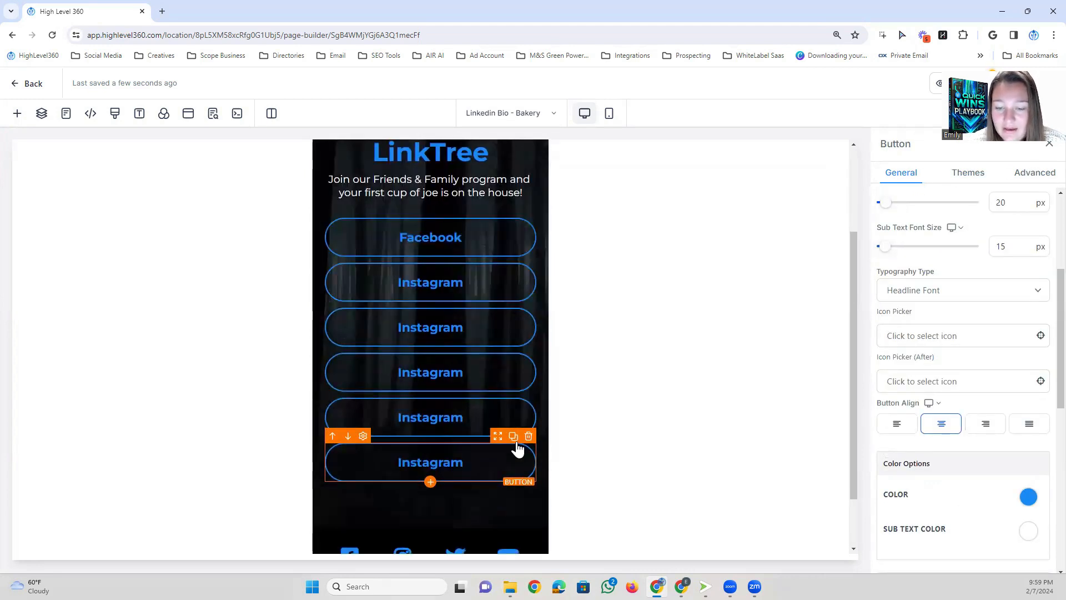
click(514, 437)
- Open the label text of the first duplicate below the Instagram button for editing
scroll(514, 469, up, 1)
scroll(514, 469, down, 1)
scroll(505, 453, up, 2)
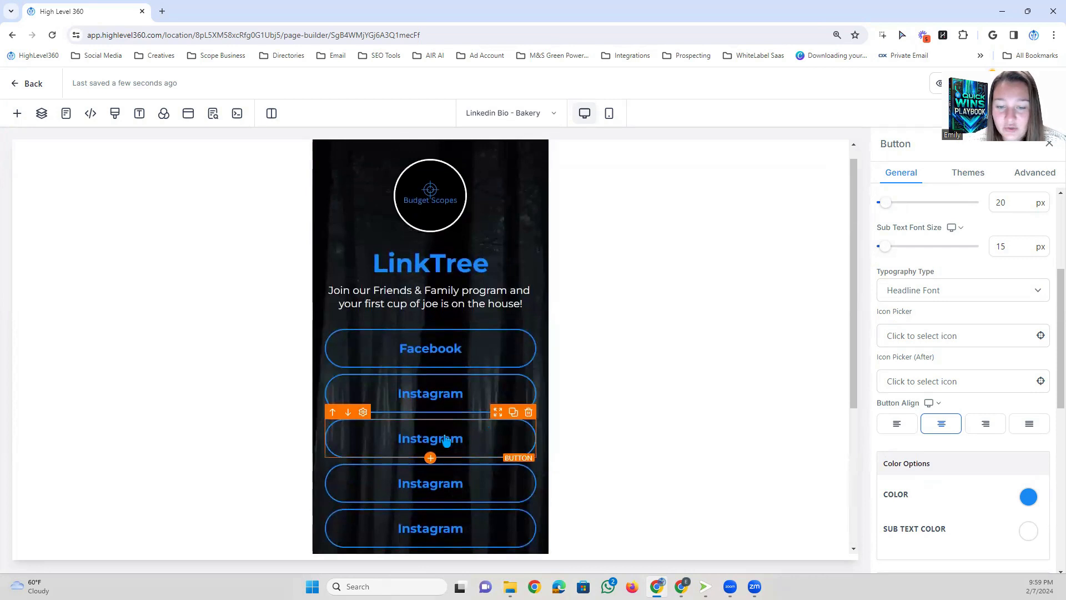
scroll(911, 483, down, 5)
double_click(927, 484)
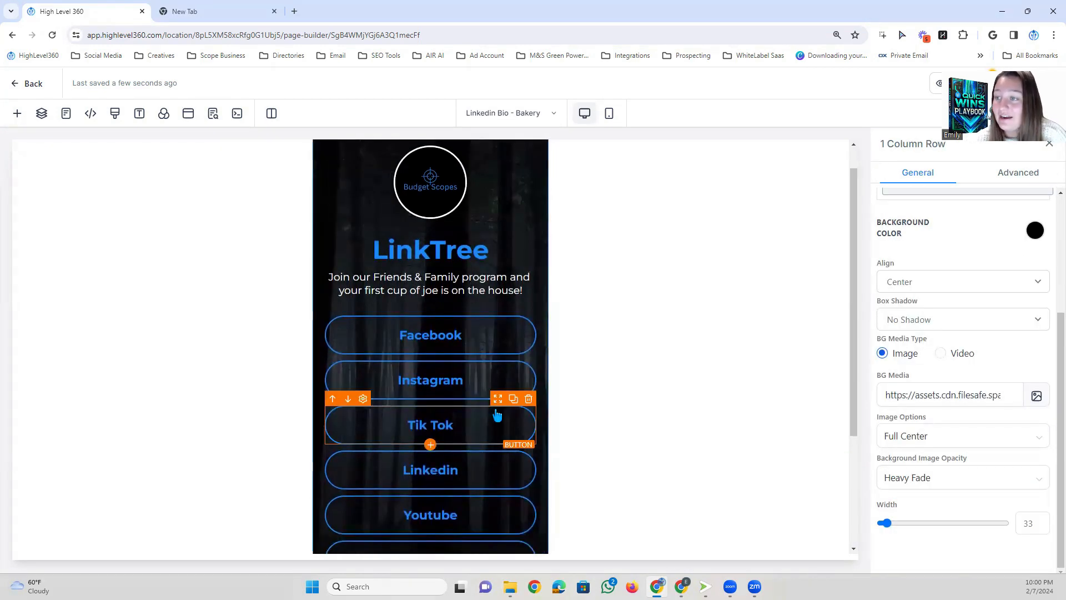
- Delete the row of social media icons beneath the Website button
scroll(480, 389, down, 2)
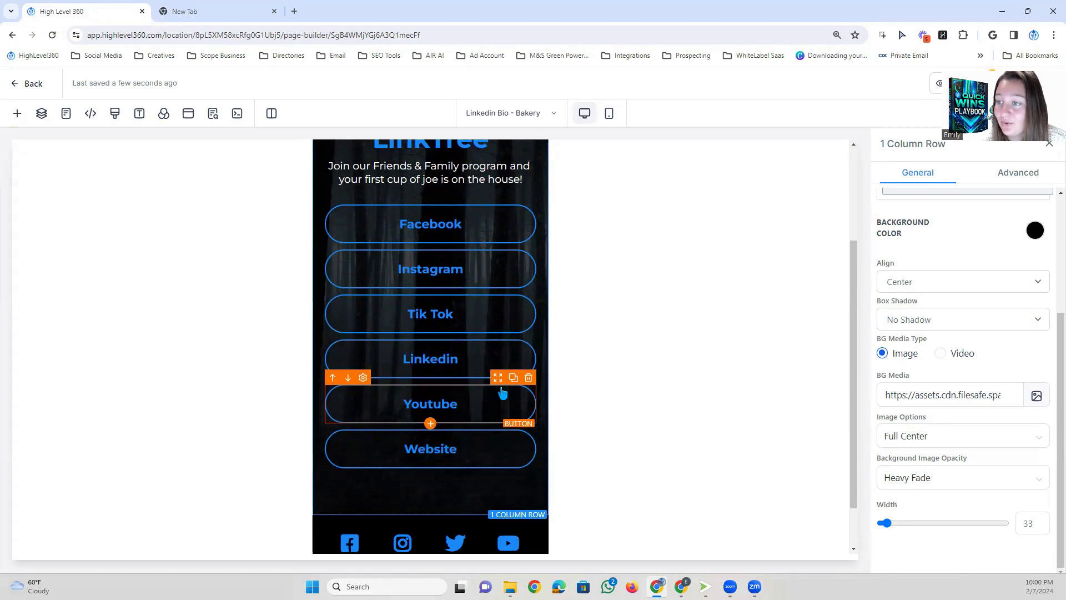
scroll(506, 355, down, 1)
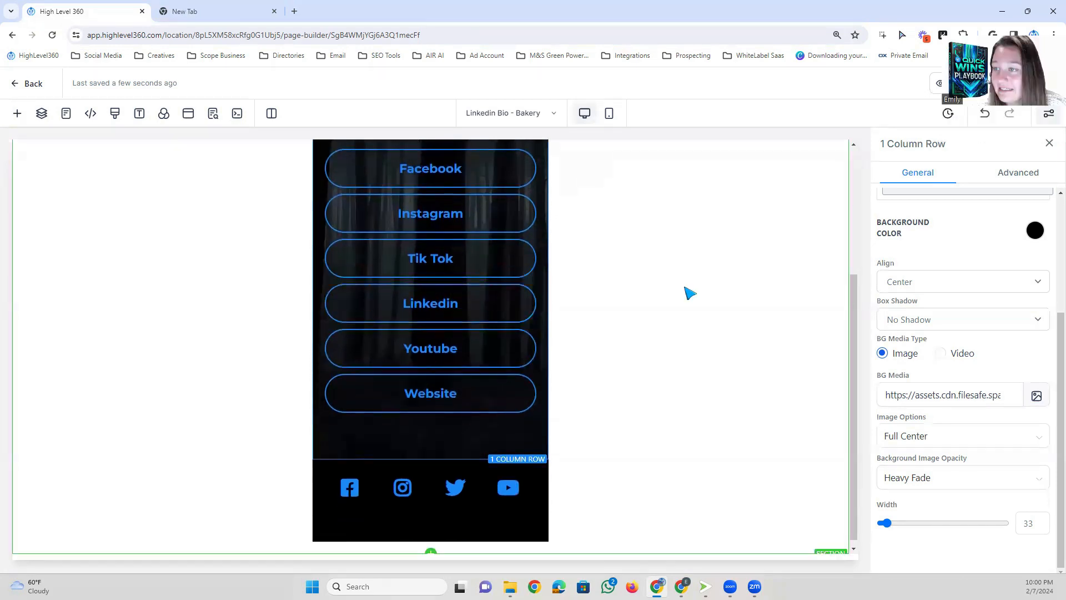
click(347, 496)
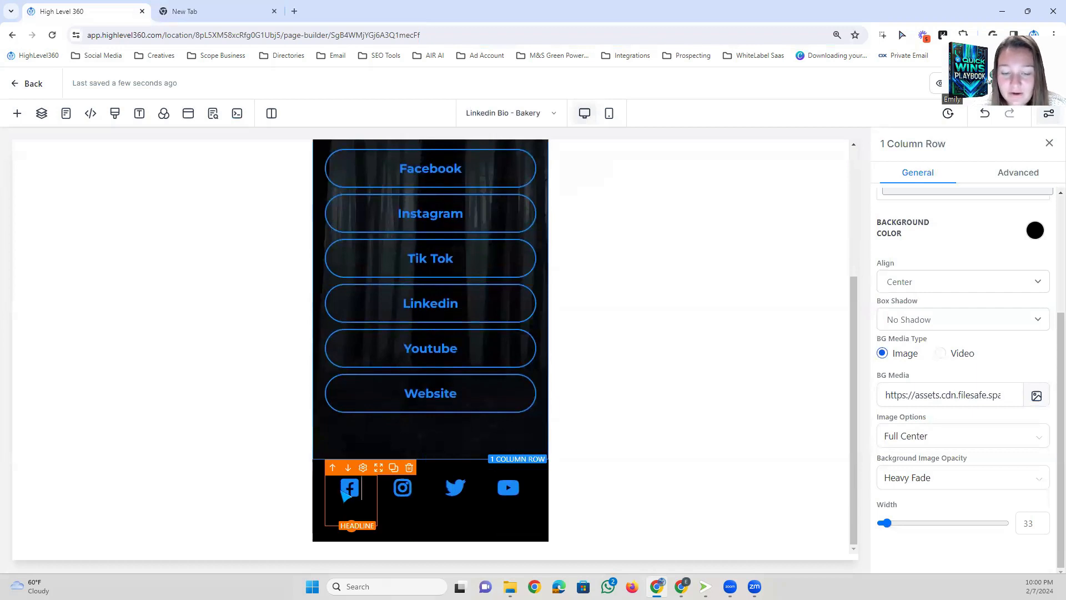
click(504, 499)
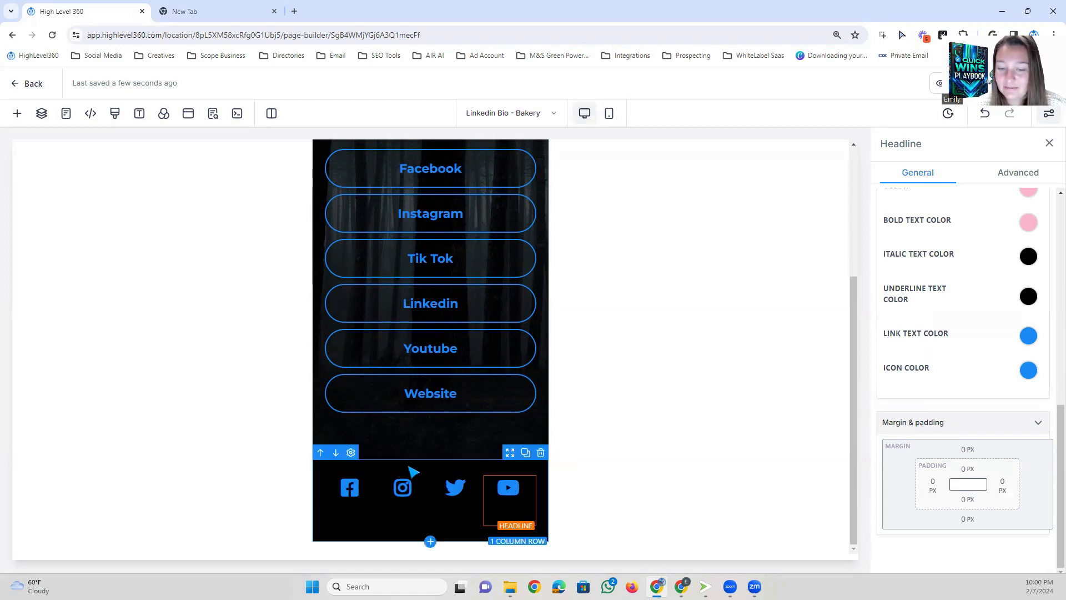
click(441, 472)
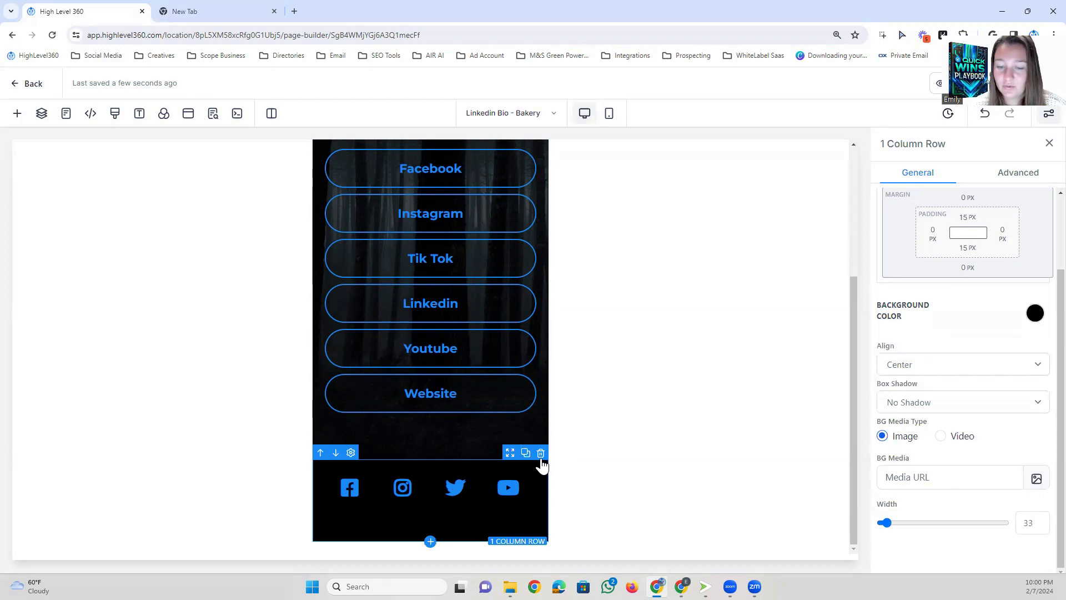
click(541, 459)
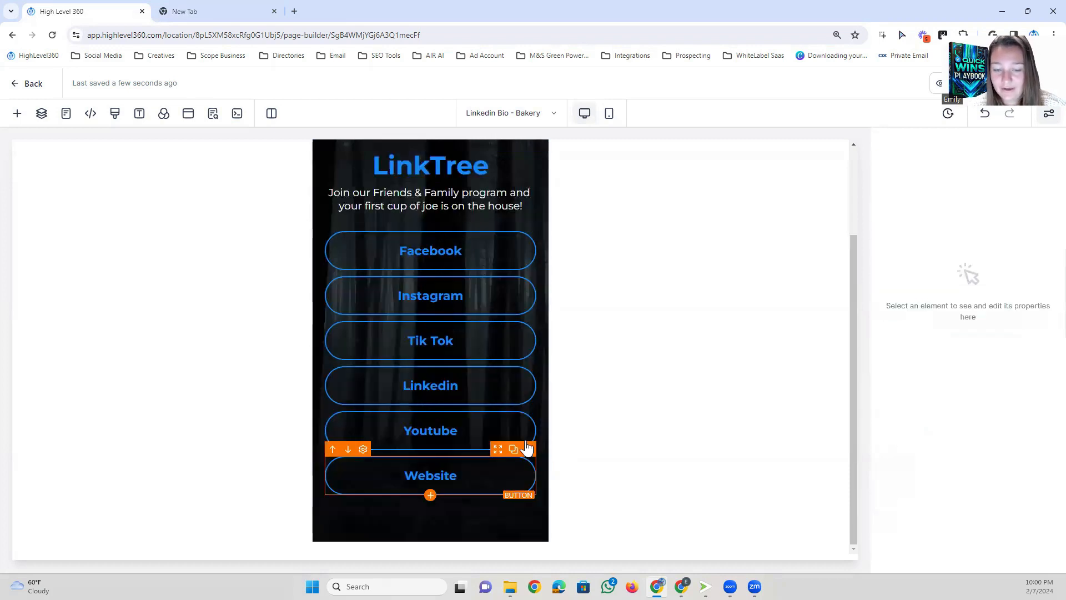
- Check the page's layout in mobile mode, including all link buttons, and return to desktop mode
scroll(527, 447, up, 3)
click(612, 114)
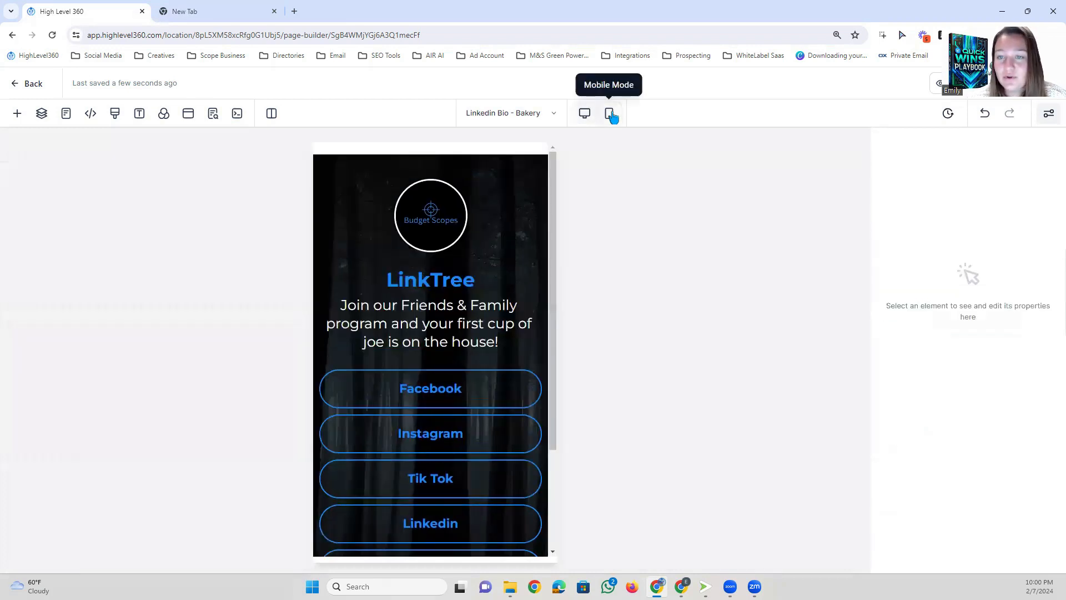
scroll(472, 250, down, 3)
scroll(433, 311, up, 5)
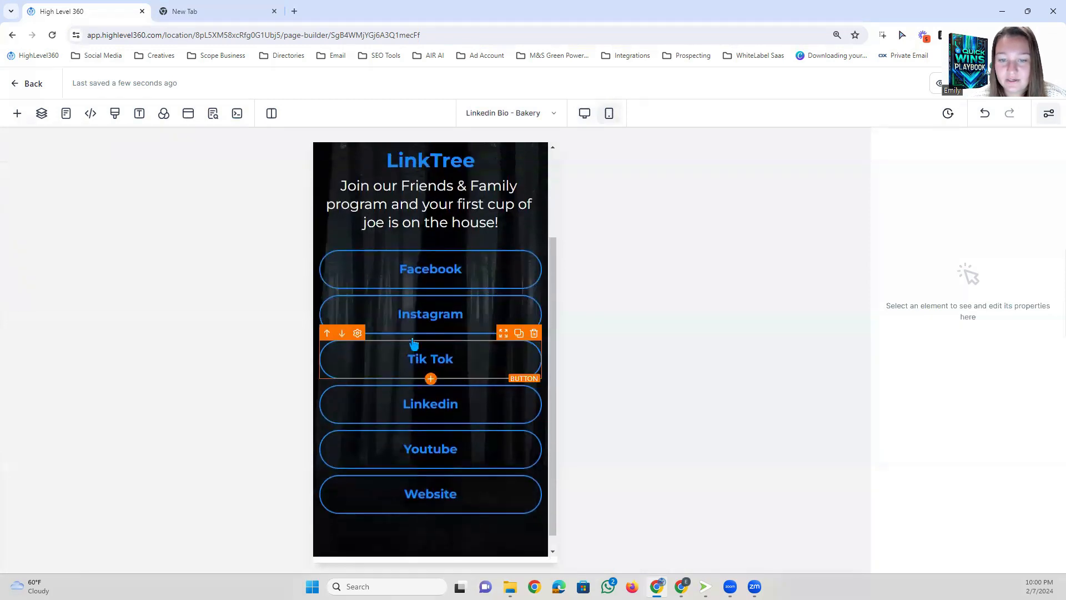
click(584, 114)
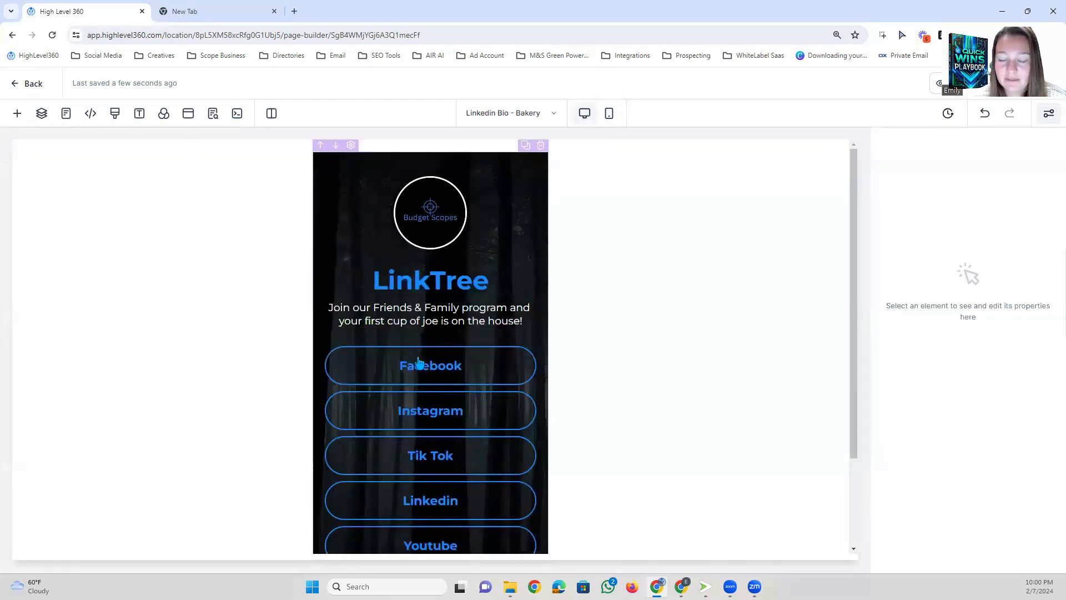
- Try red and pink as the background color of the section around the link page, and settle on black
click(670, 320)
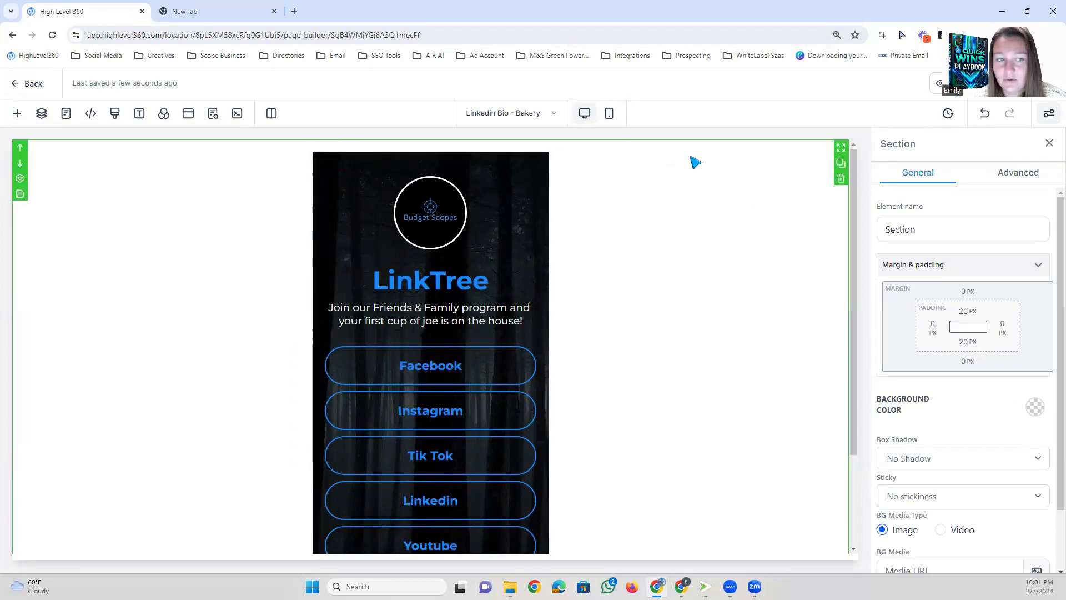
click(1017, 407)
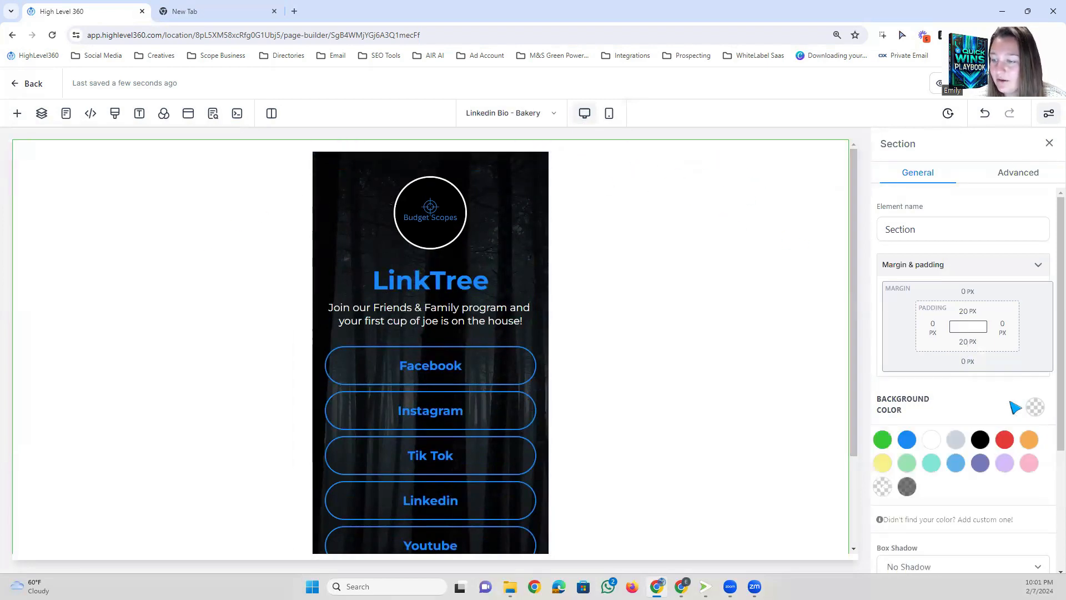
click(980, 440)
scroll(843, 447, down, 2)
click(1005, 439)
click(1029, 463)
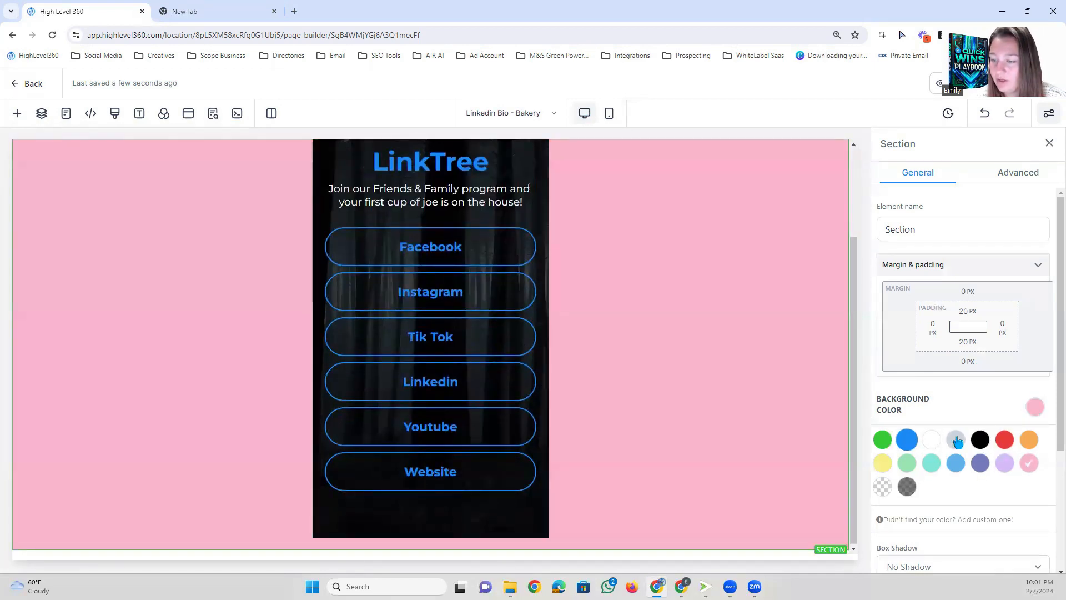
click(980, 439)
- Review the link page from the logo to the Website button against the black section background
click(610, 114)
scroll(475, 330, down, 3)
scroll(474, 347, up, 3)
scroll(471, 349, down, 3)
scroll(471, 348, up, 3)
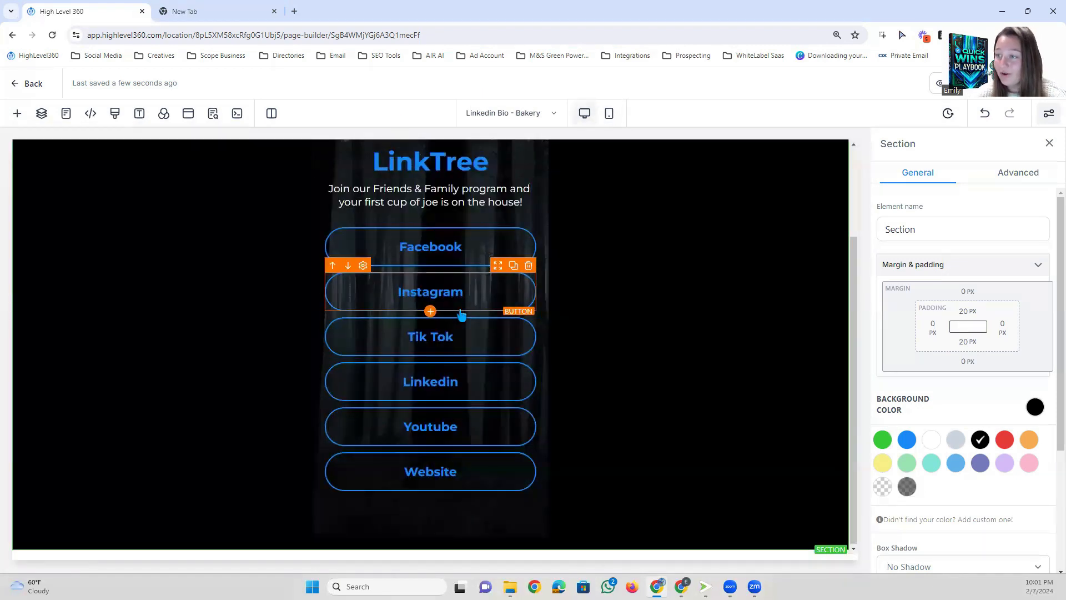
scroll(445, 257, up, 3)
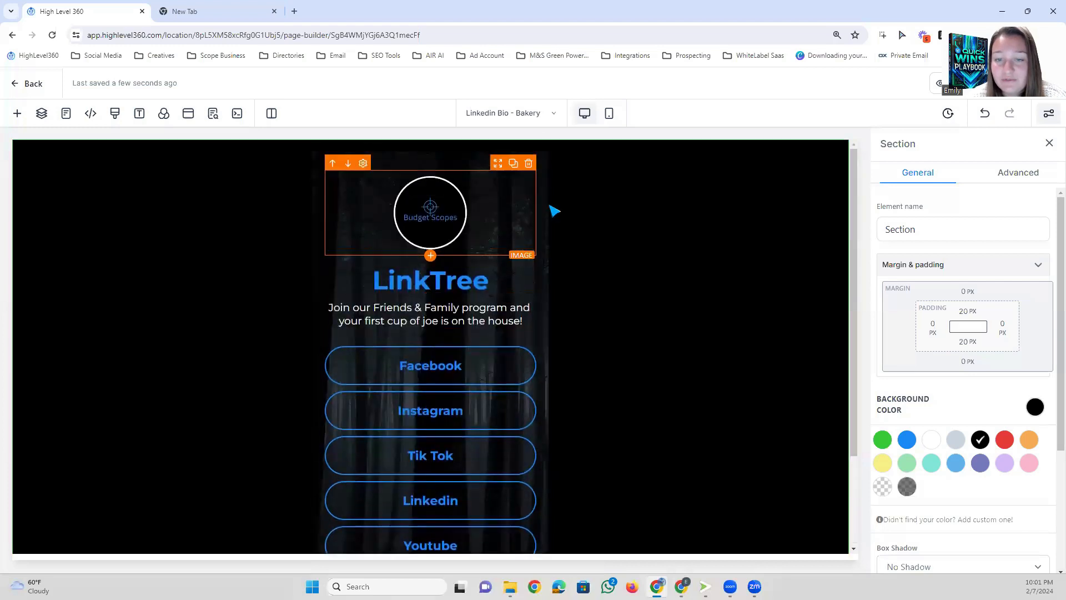
- Check the link page's layout in mobile mode and open a preview of the page
click(610, 113)
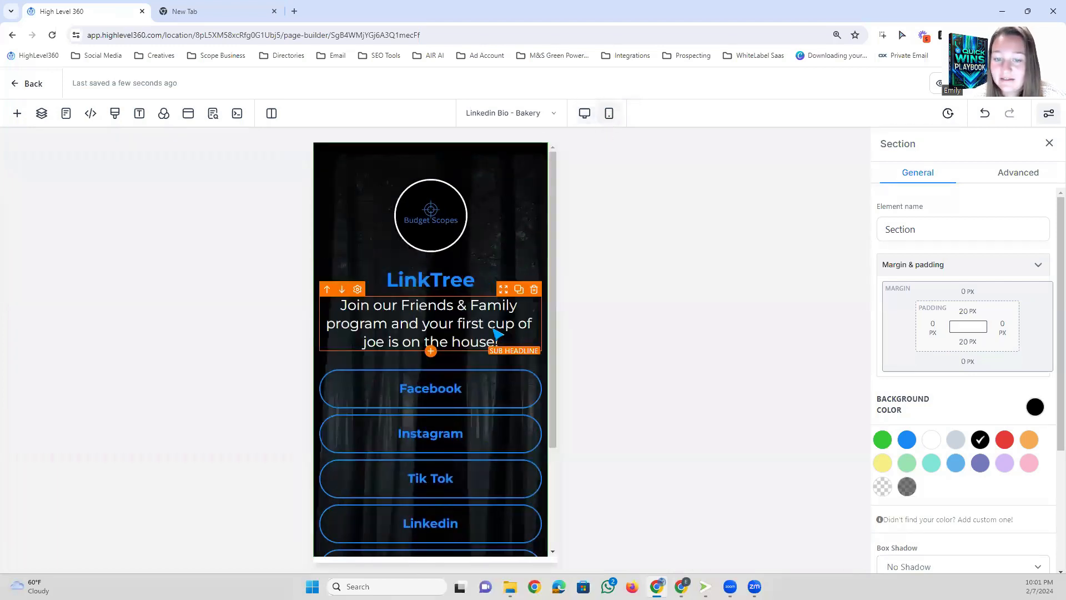
scroll(420, 321, down, 1)
click(420, 322)
scroll(496, 258, up, 1)
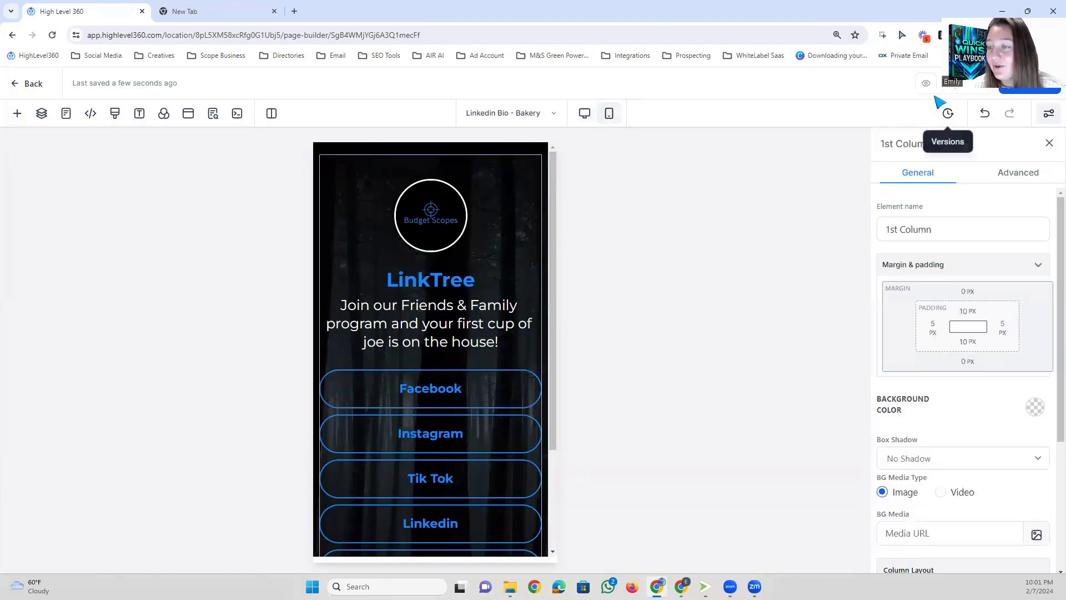
click(941, 85)
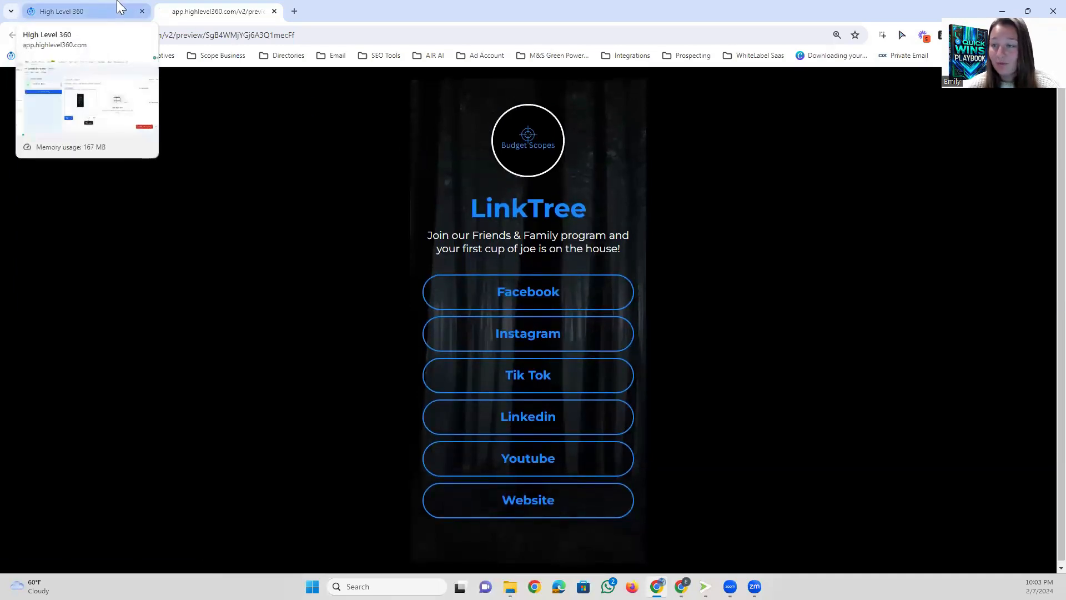
- Return to the Linkedin Bio - Bakery funnel, assign it a domain in the funnel settings, and save them
click(118, 7)
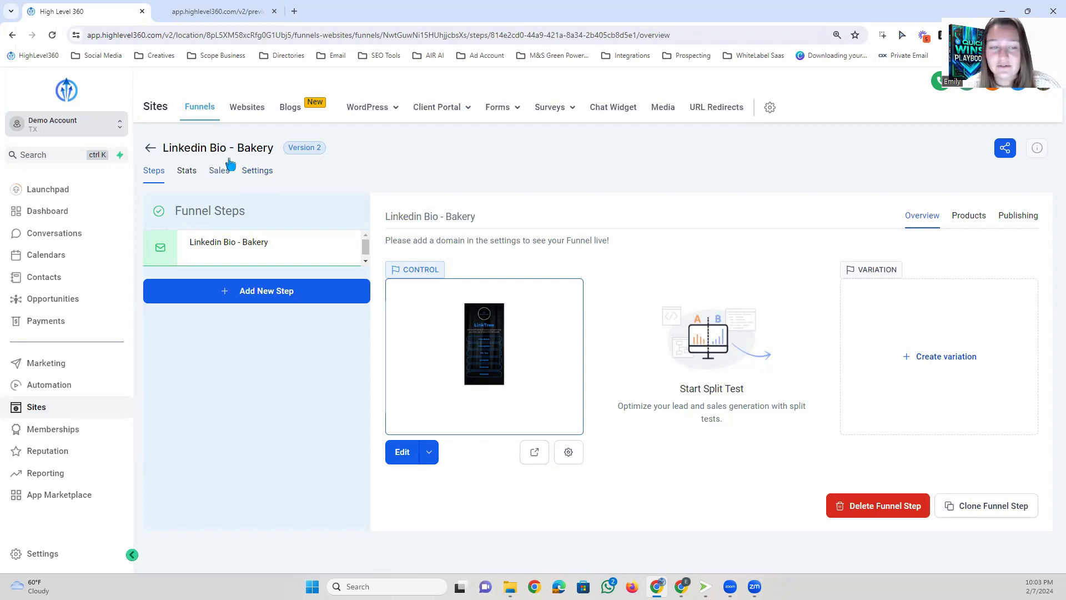
click(269, 179)
click(672, 250)
click(673, 298)
scroll(756, 312, down, 3)
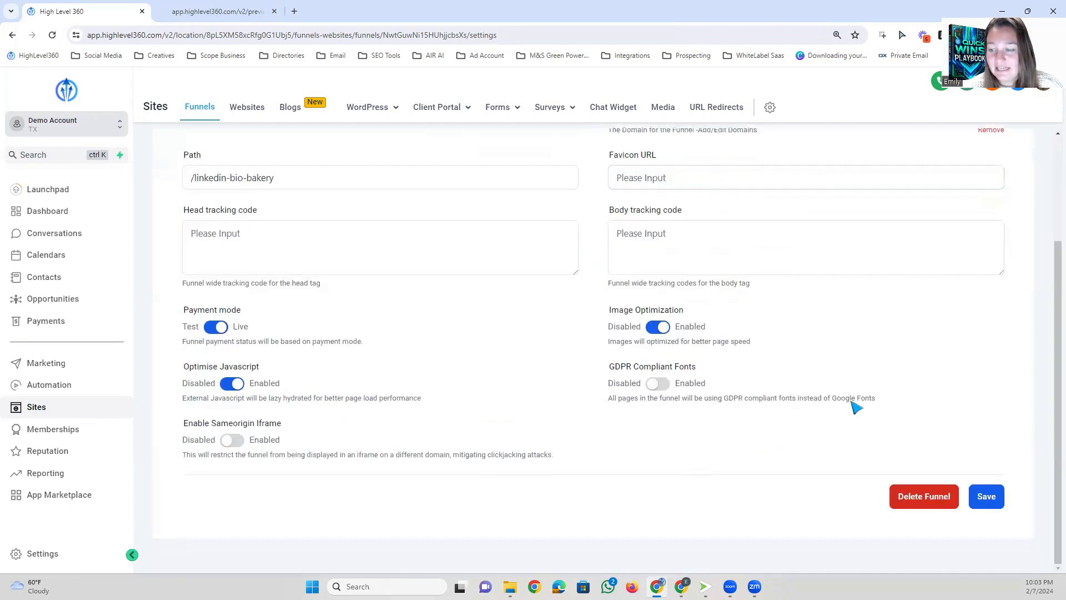
click(976, 496)
click(628, 113)
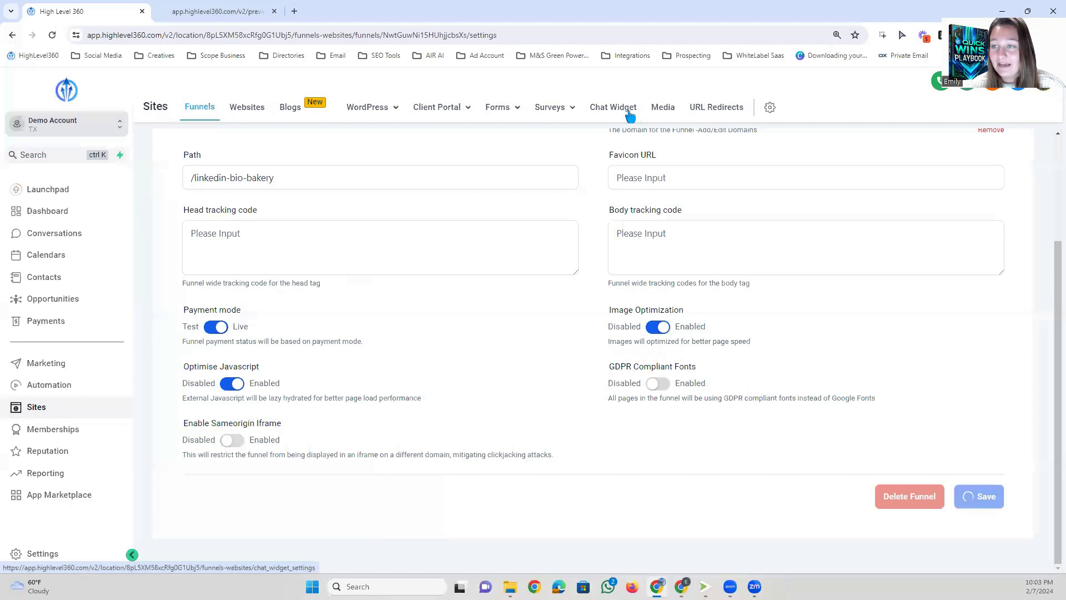